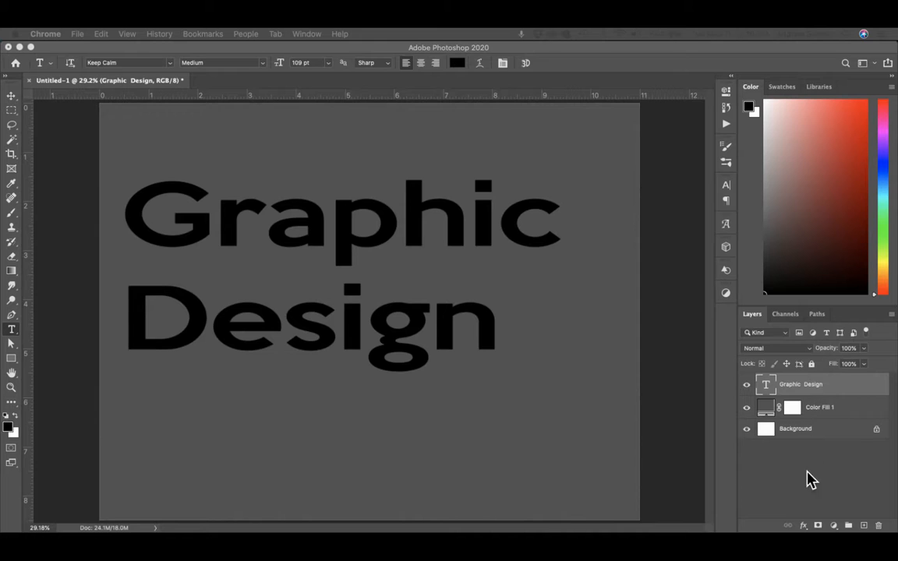
Open the layer style settings of the "Graphic Design" text layer, enable Bevel & Emboss and reset it to its default settings.
{"action": "left_click", "coordinate": [804, 527]}
{"action": "left_click", "coordinate": [804, 526]}
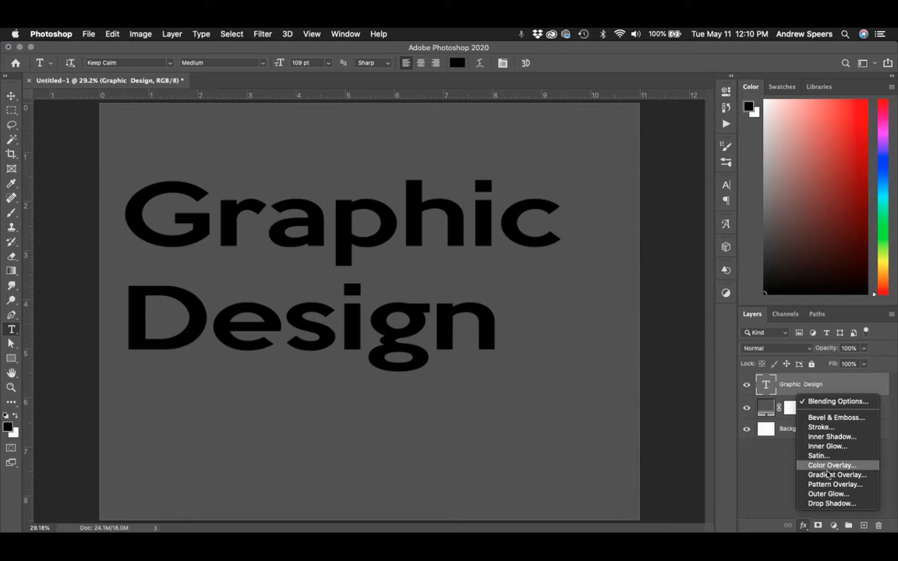
{"action": "left_click", "coordinate": [827, 403]}
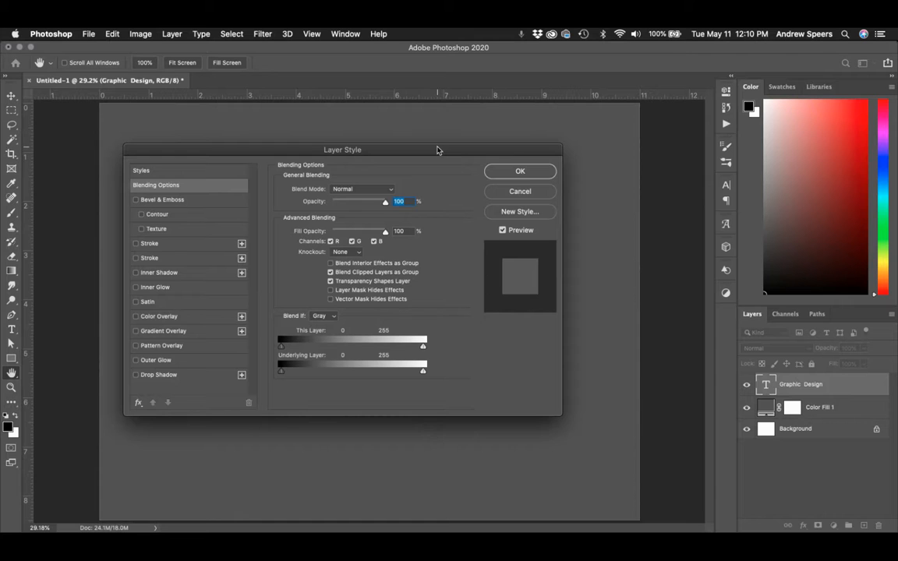
{"action": "left_click_drag", "start_coordinate": [440, 151], "coordinate": [752, 68]}
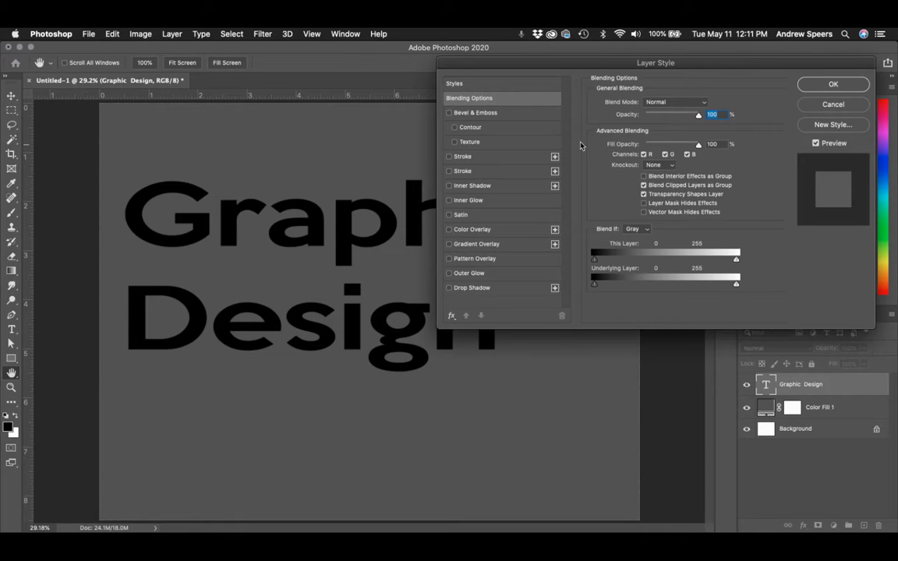
{"action": "left_click", "coordinate": [475, 113]}
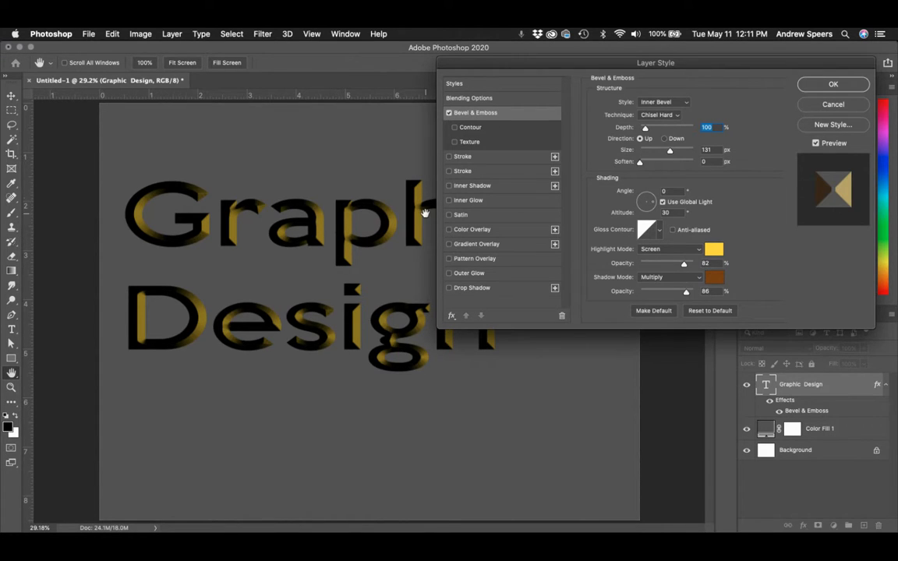
{"action": "left_click", "coordinate": [708, 311]}
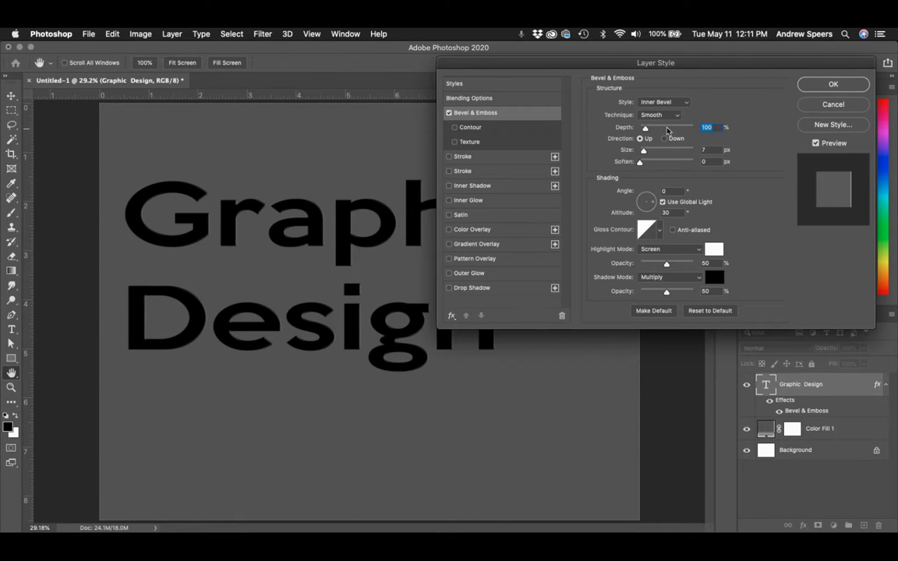
Set the text's bevel to Inner Bevel with the Chisel Hard technique, a depth of 428% and a size of 32 px.
{"action": "left_click", "coordinate": [683, 104]}
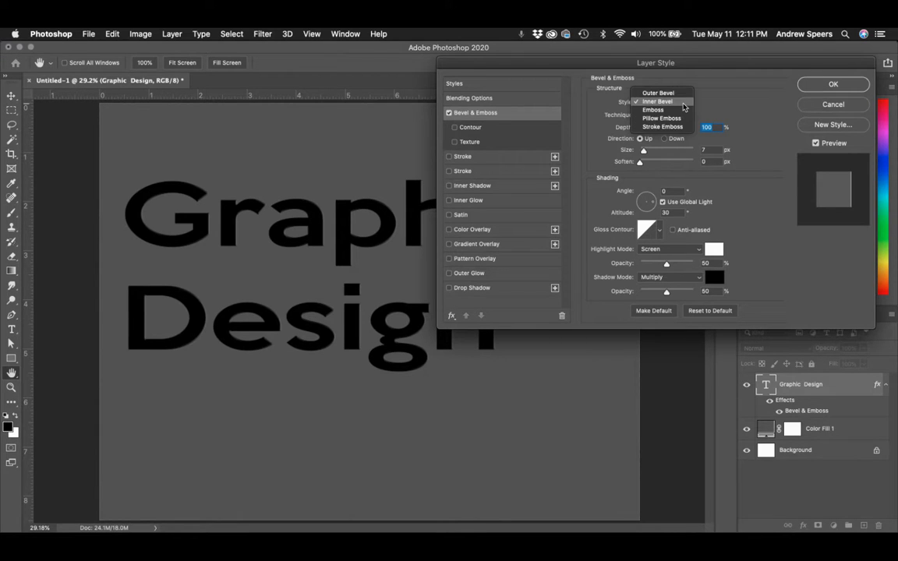
{"action": "left_click", "coordinate": [683, 102]}
{"action": "left_click_drag", "start_coordinate": [644, 128], "coordinate": [663, 131]}
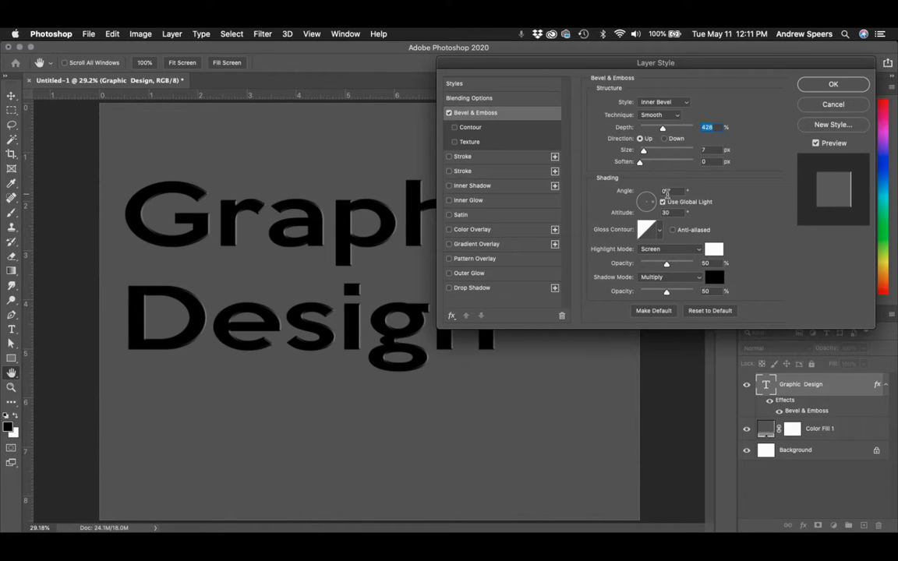
{"action": "left_click_drag", "start_coordinate": [643, 153], "coordinate": [650, 154]}
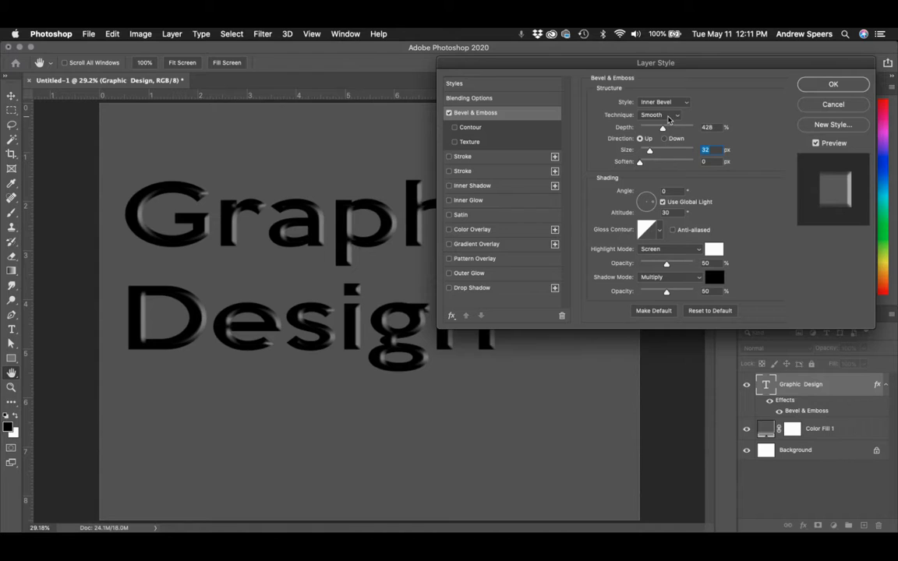
{"action": "left_click", "coordinate": [661, 115]}
{"action": "left_click", "coordinate": [668, 123]}
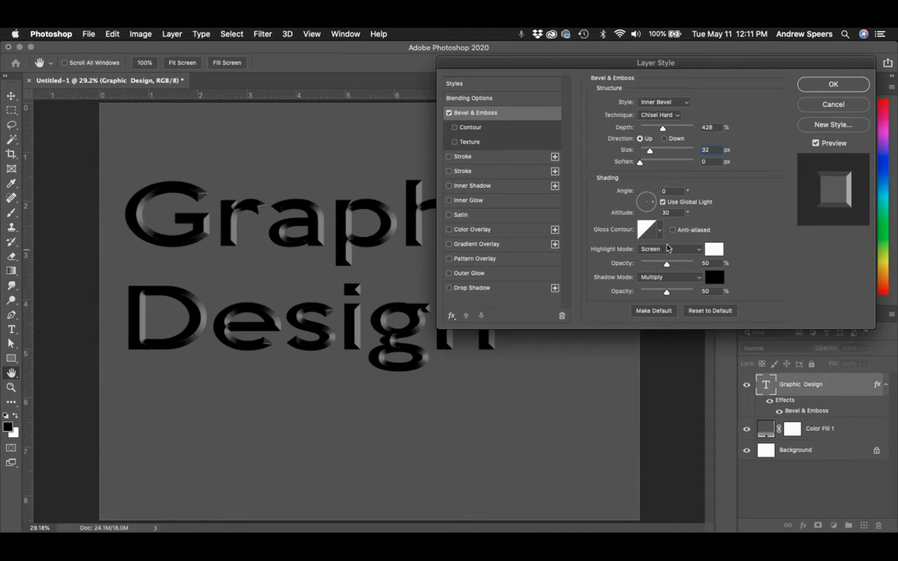
Try several light directions for the bevel shading and settle on an angle of 149° with an altitude of 26°.
{"action": "left_click", "coordinate": [643, 202]}
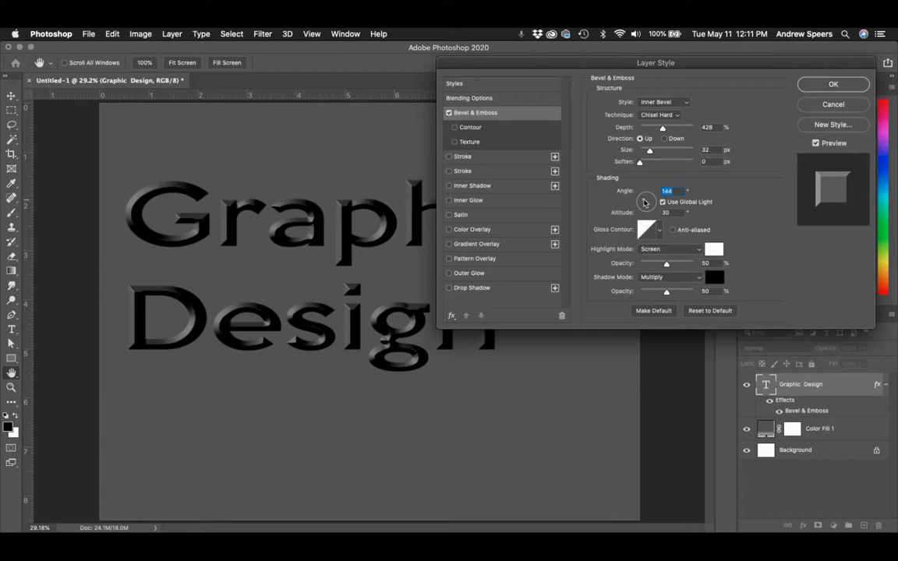
{"action": "left_click", "coordinate": [648, 201]}
{"action": "left_click", "coordinate": [646, 200]}
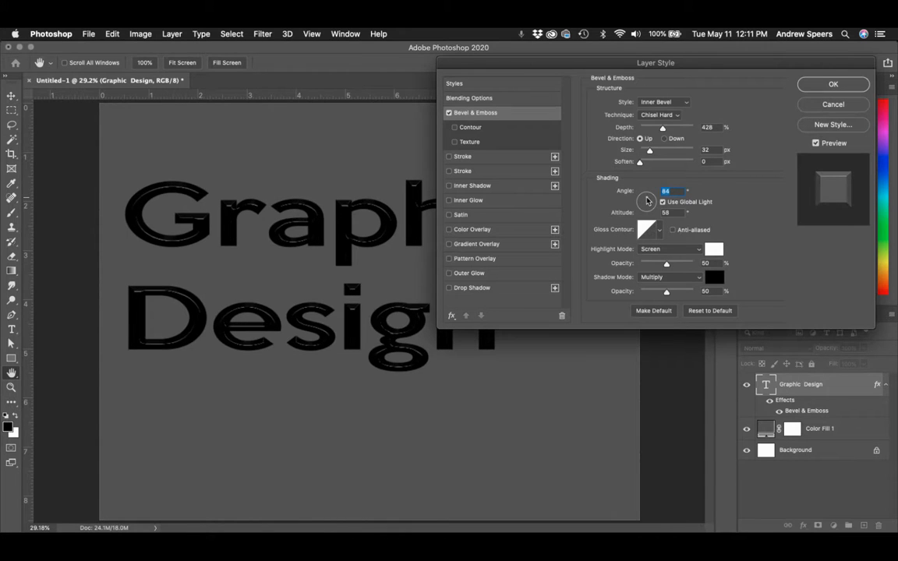
{"action": "left_click", "coordinate": [648, 210]}
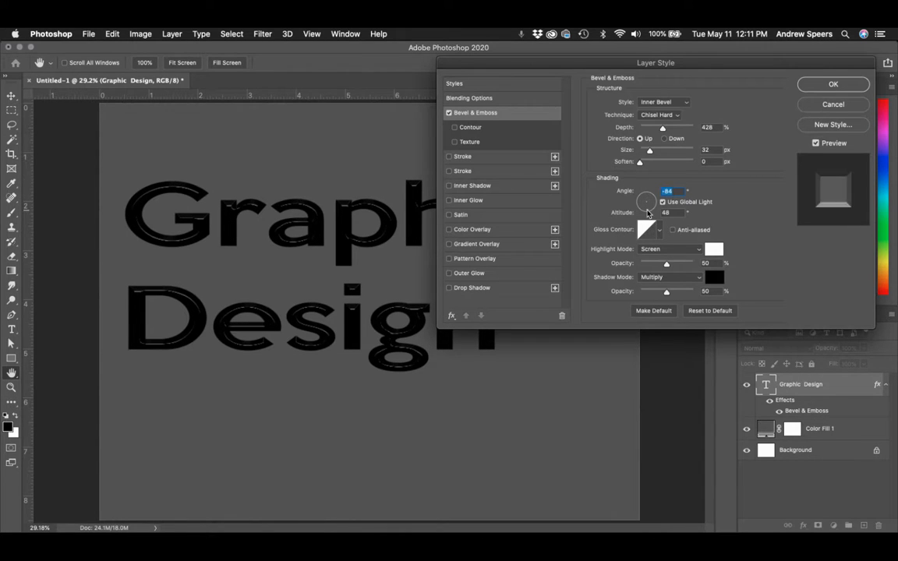
{"action": "left_click", "coordinate": [652, 207]}
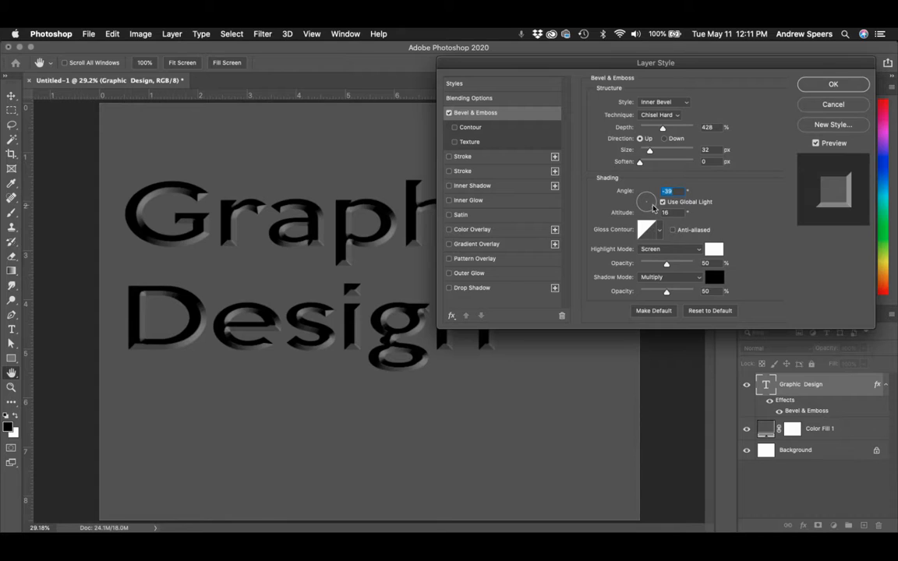
{"action": "left_click", "coordinate": [642, 201]}
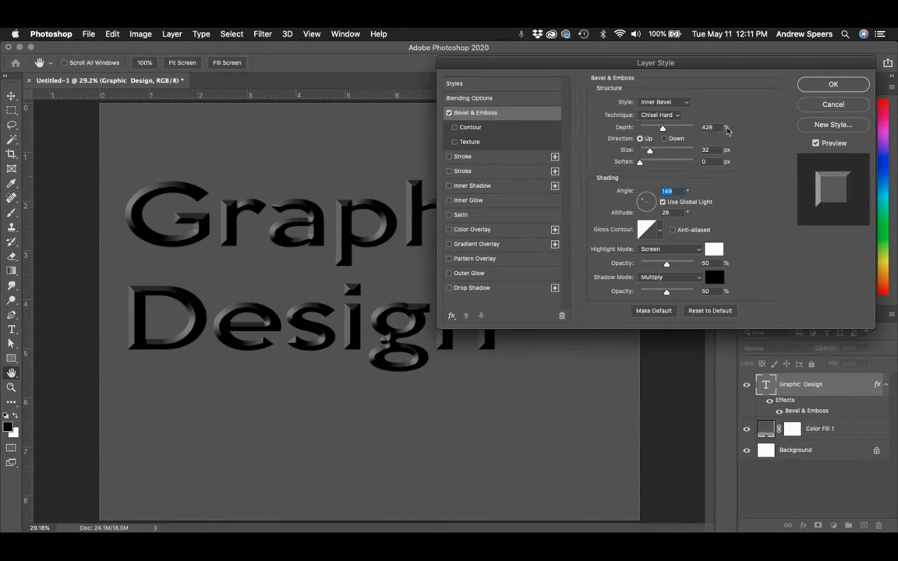
Add a contour to the bevel, trying the deep curved preset and choosing the one with repeated narrow peaks.
{"action": "left_click", "coordinate": [479, 131]}
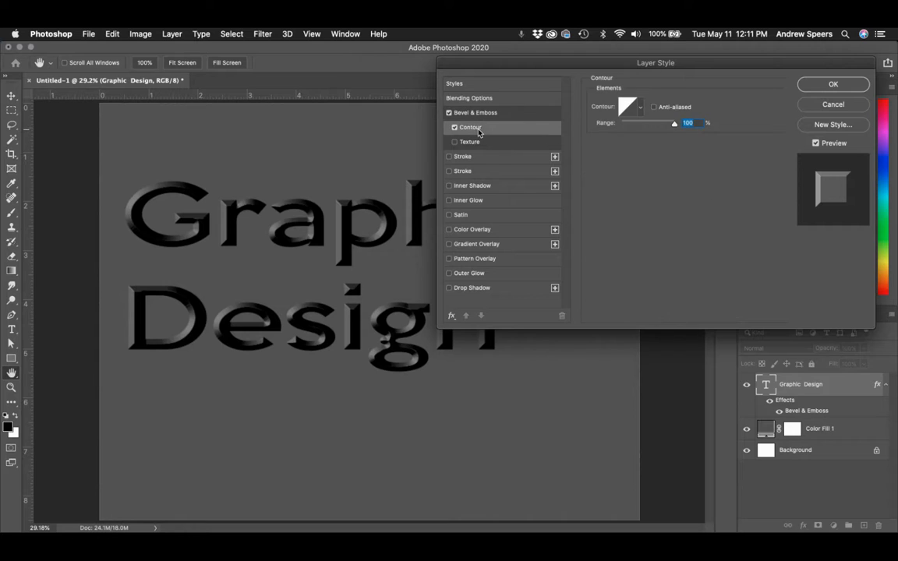
{"action": "left_click", "coordinate": [639, 109]}
{"action": "left_click", "coordinate": [628, 134]}
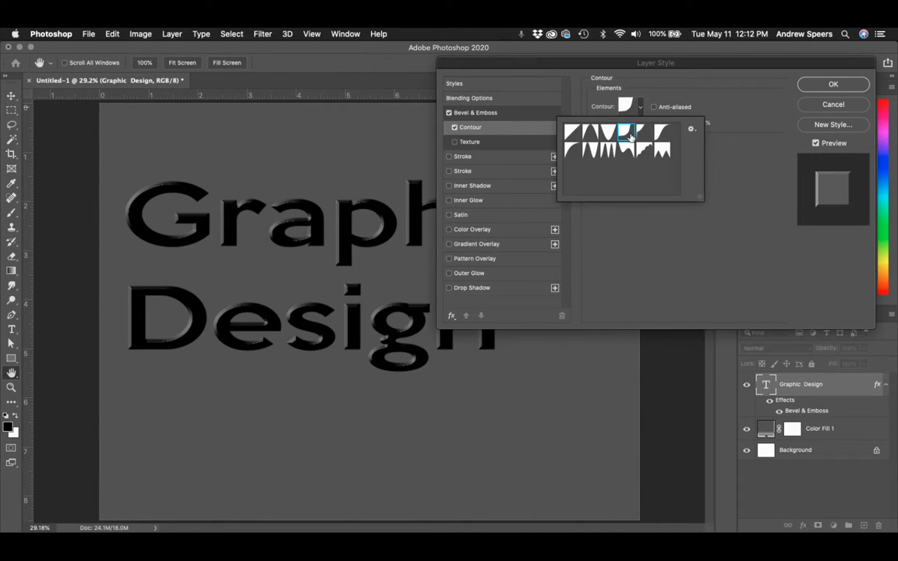
{"action": "left_click", "coordinate": [608, 150]}
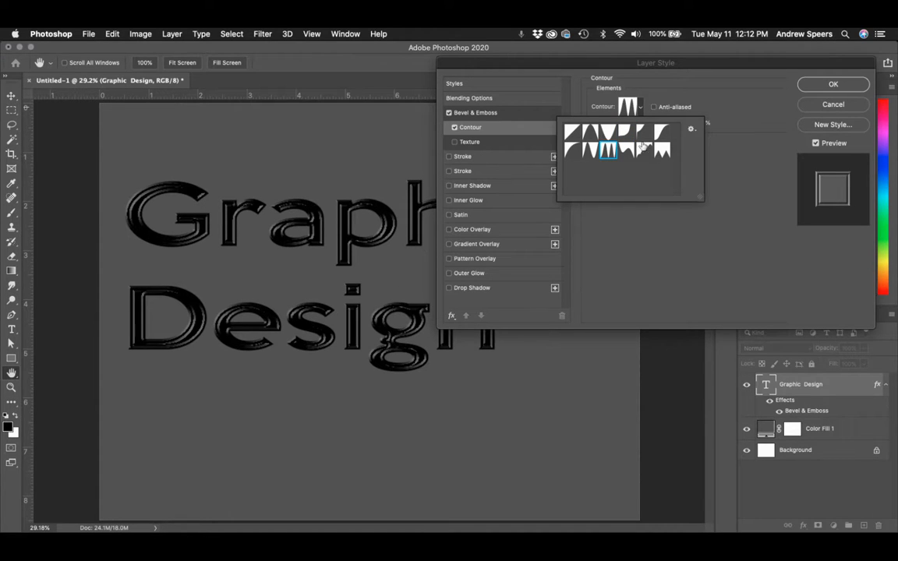
{"action": "left_click", "coordinate": [576, 102]}
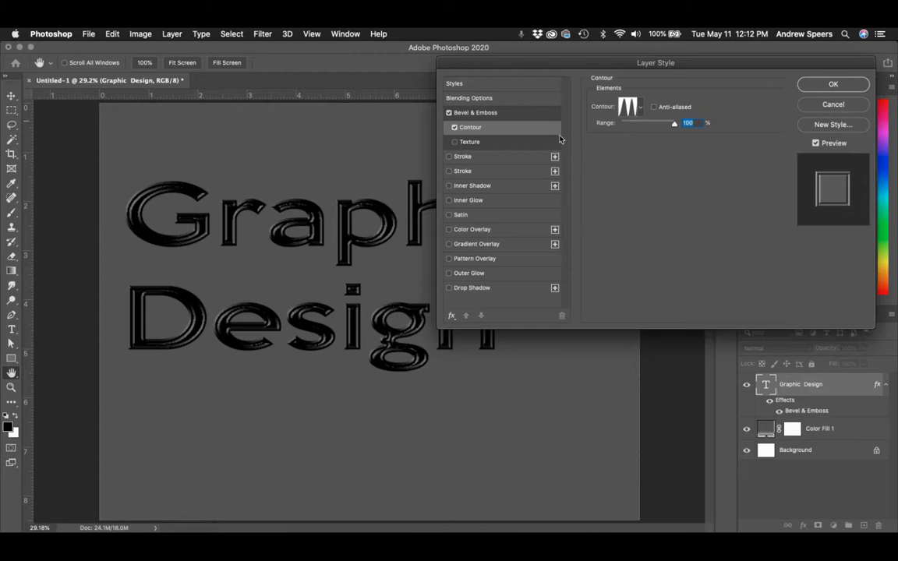
Add a texture to the bevel, trying the dark blue pattern and choosing the light blue one.
{"action": "left_click", "coordinate": [480, 144]}
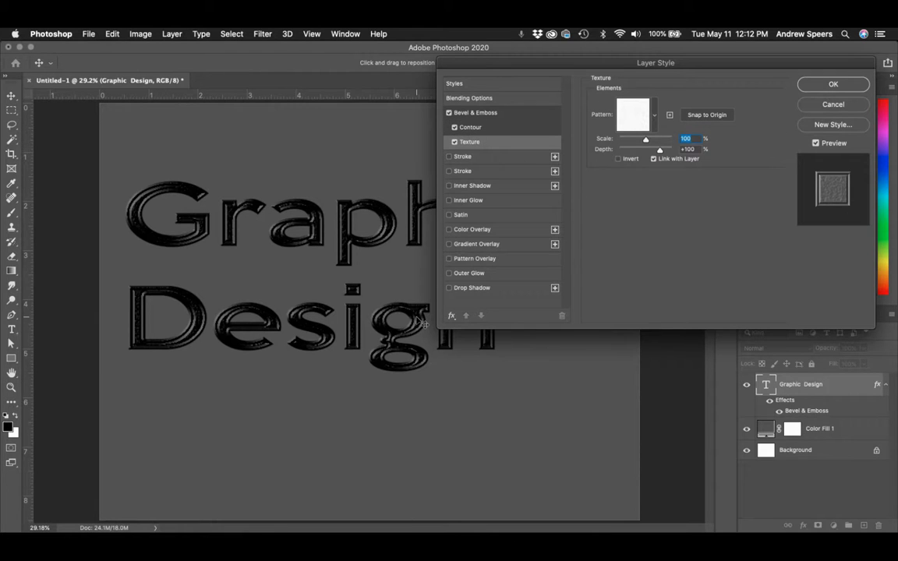
{"action": "left_click", "coordinate": [657, 115]}
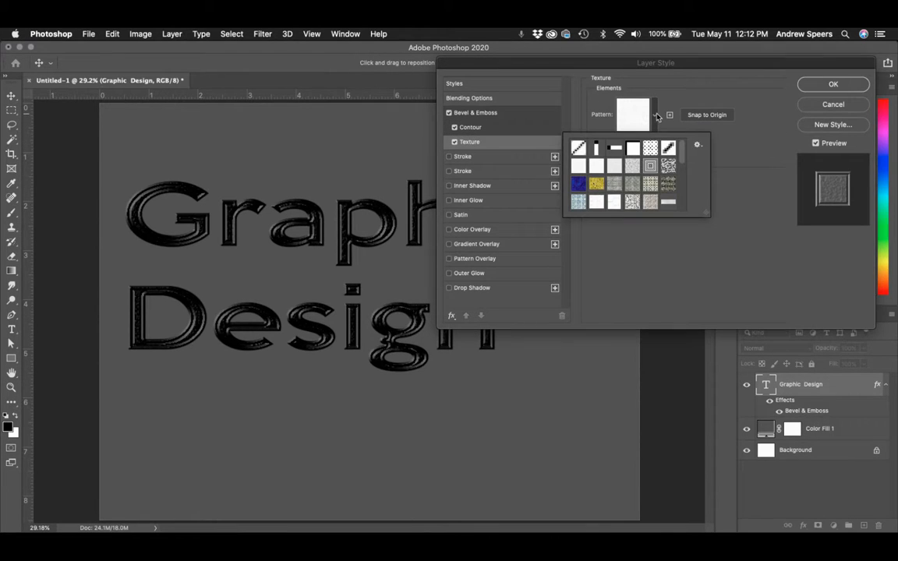
{"action": "left_click", "coordinate": [578, 187]}
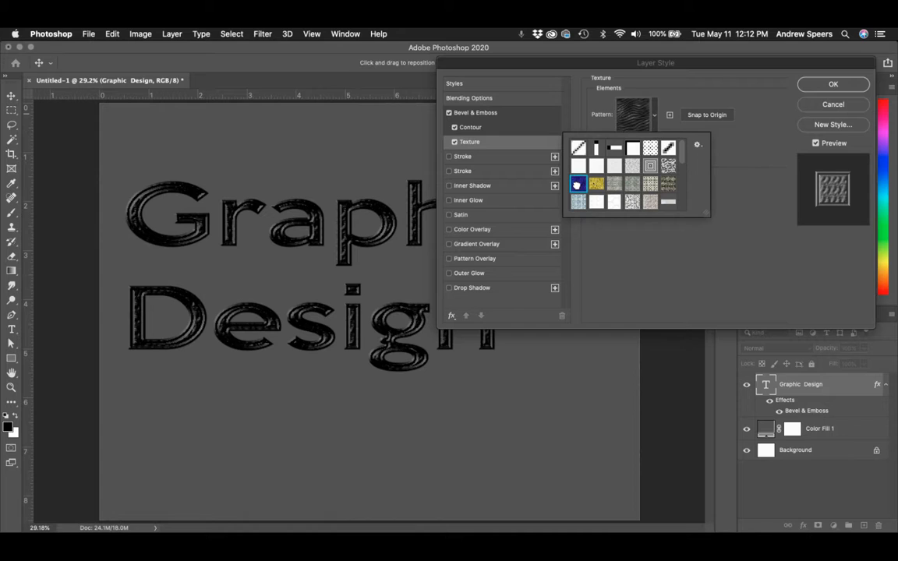
{"action": "left_click", "coordinate": [578, 202]}
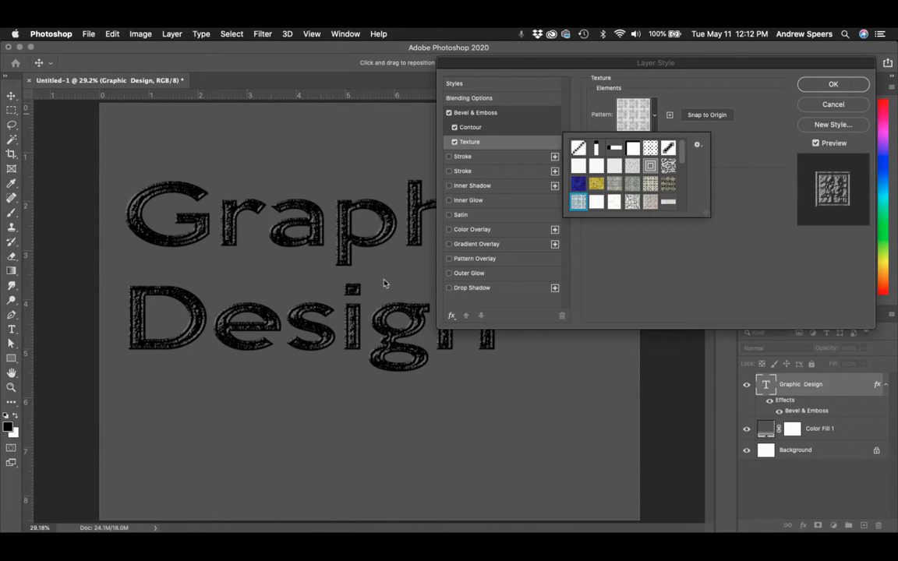
{"action": "left_click", "coordinate": [469, 142]}
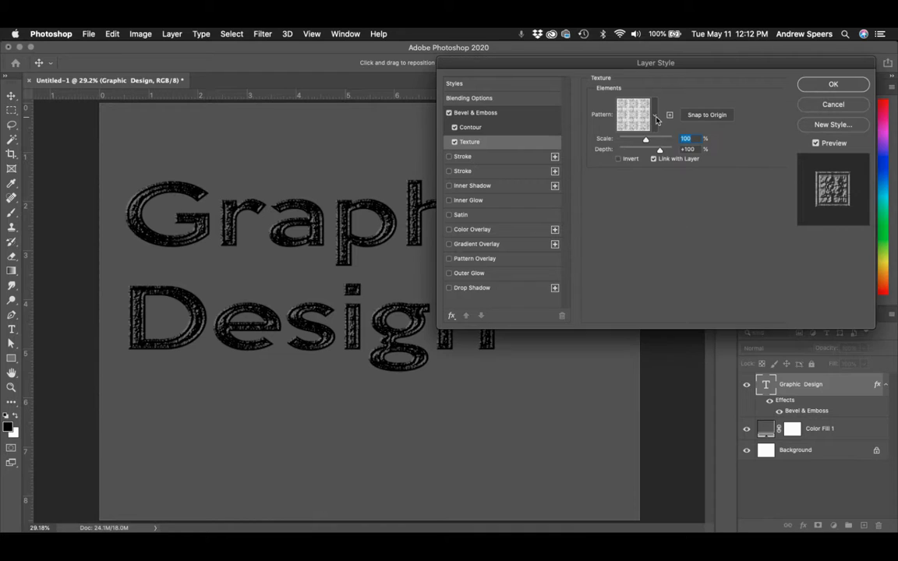
Turn off the bevel's texture and contour, and toggle Bevel & Emboss off and on to compare the text.
{"action": "left_click", "coordinate": [455, 143]}
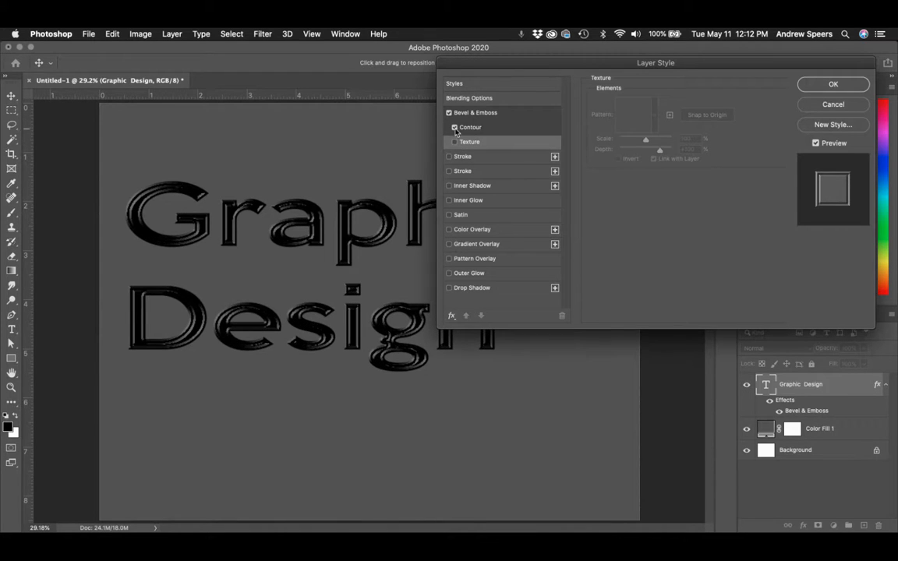
{"action": "left_click", "coordinate": [455, 128]}
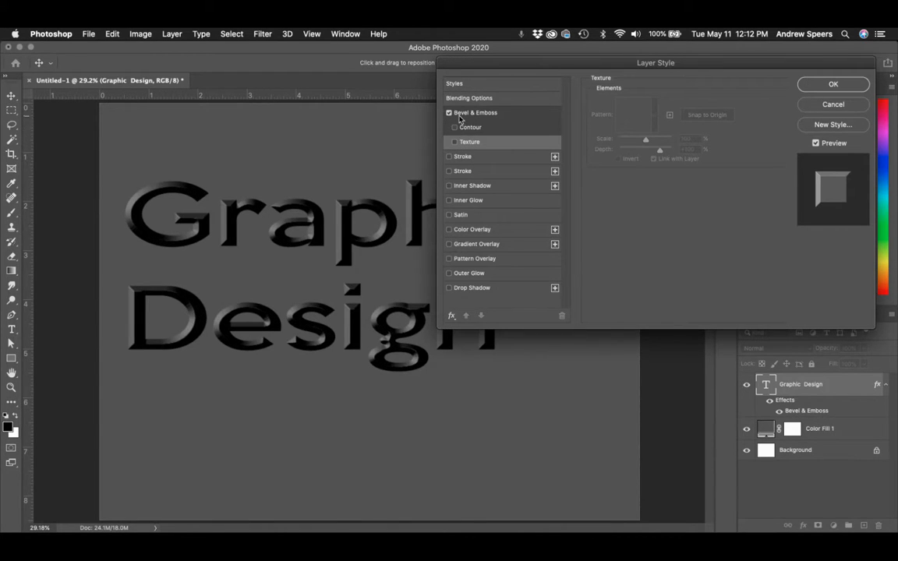
{"action": "left_click", "coordinate": [449, 114]}
{"action": "left_click", "coordinate": [449, 114]}
Enable a stroke on the text with a second stroke instance, and delete all stroke entries from the effects list.
{"action": "left_click", "coordinate": [469, 160]}
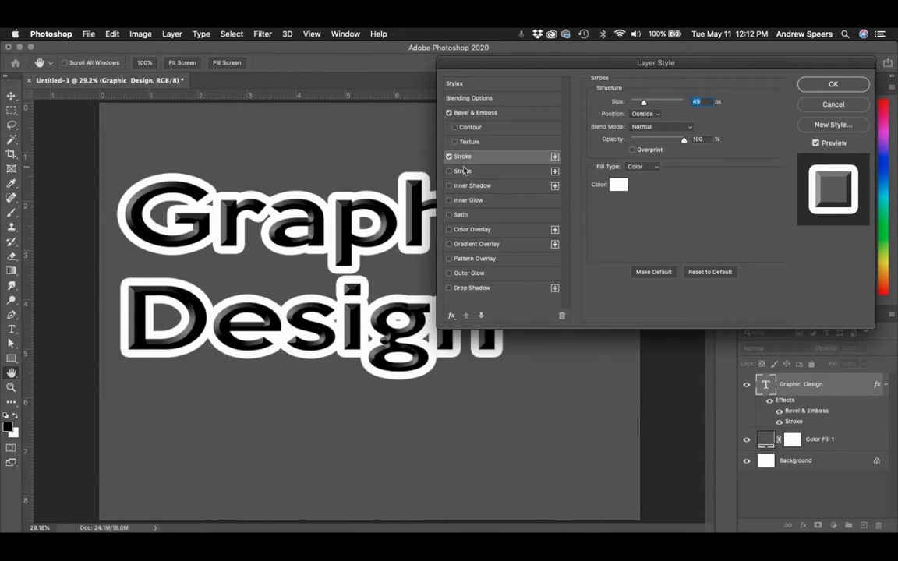
{"action": "left_click", "coordinate": [555, 157]}
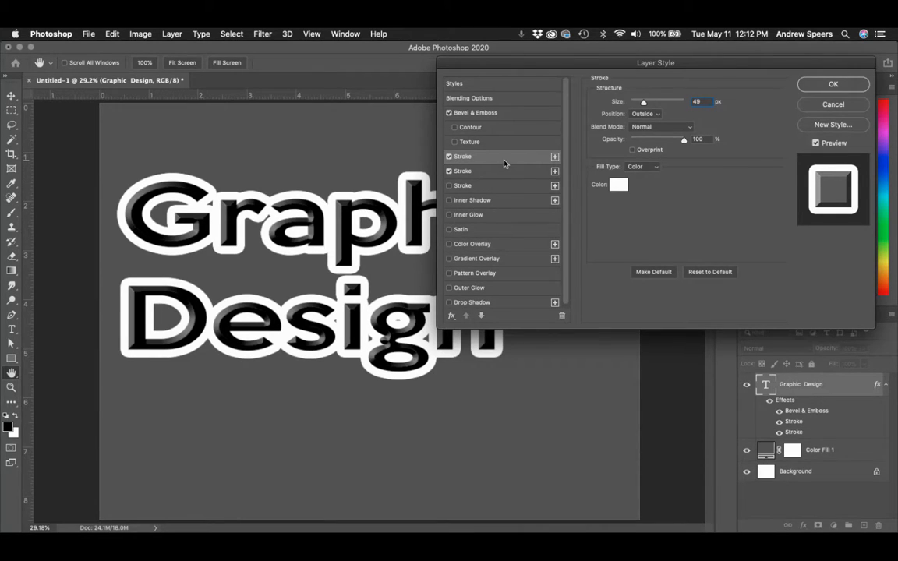
{"action": "left_click", "coordinate": [562, 318]}
{"action": "left_click", "coordinate": [562, 317]}
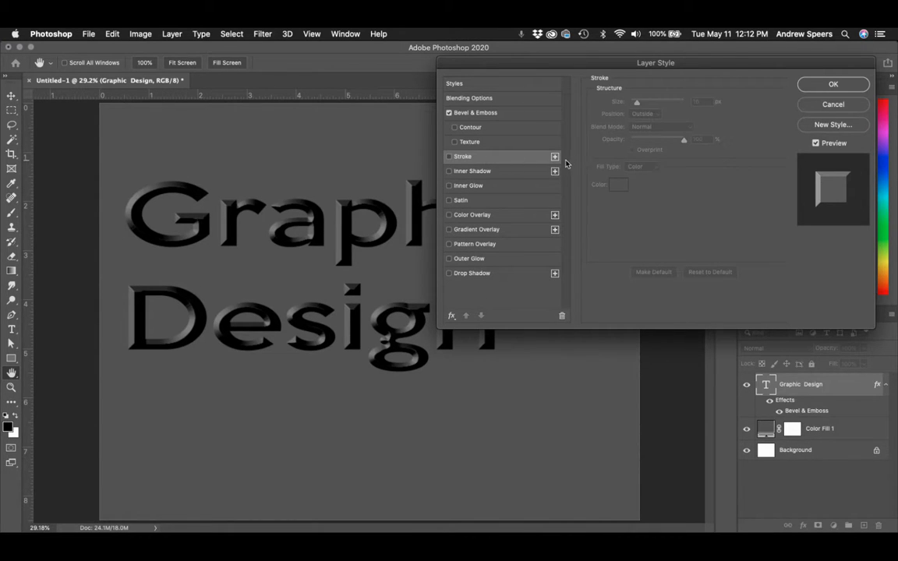
{"action": "left_click", "coordinate": [562, 317]}
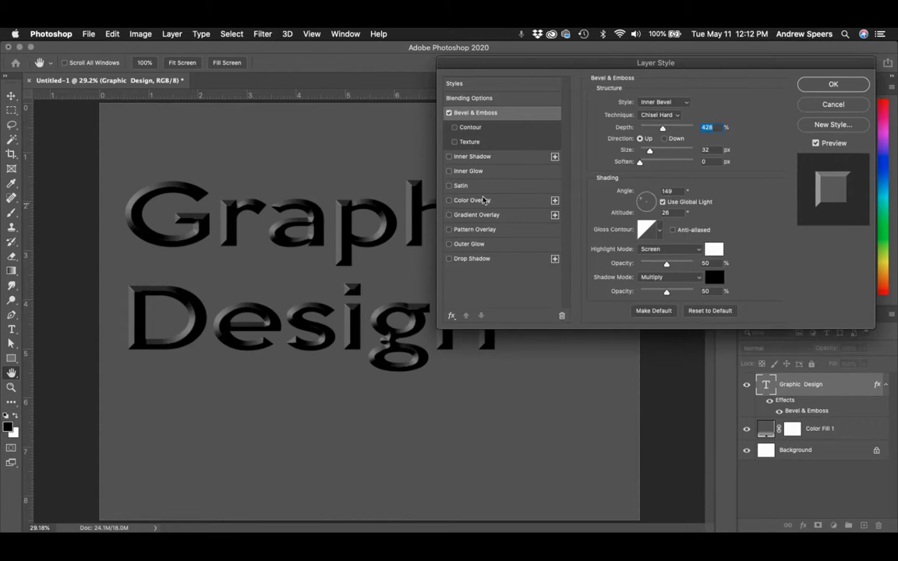
Add a Stroke effect back to the effects list and set it to 32 px, positioned outside the text.
{"action": "left_click", "coordinate": [451, 316]}
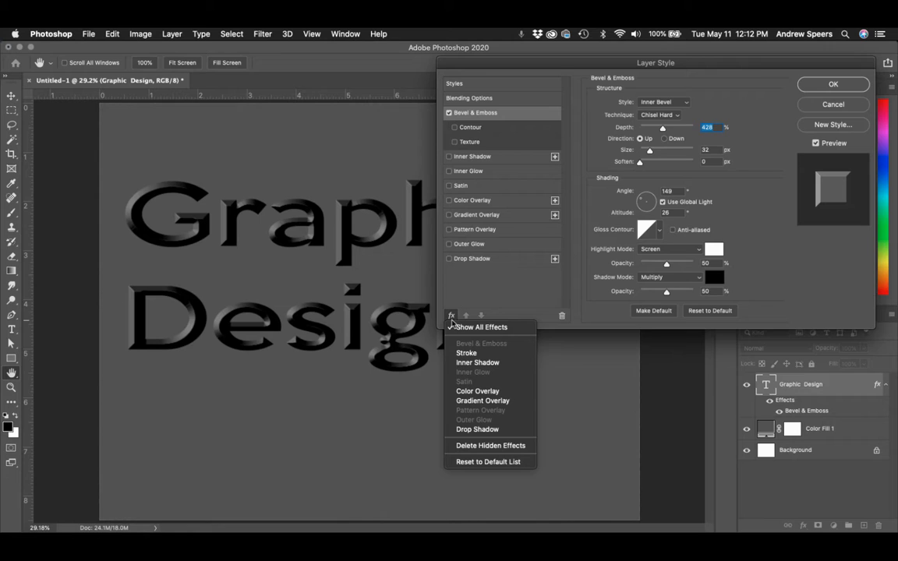
{"action": "left_click", "coordinate": [466, 353]}
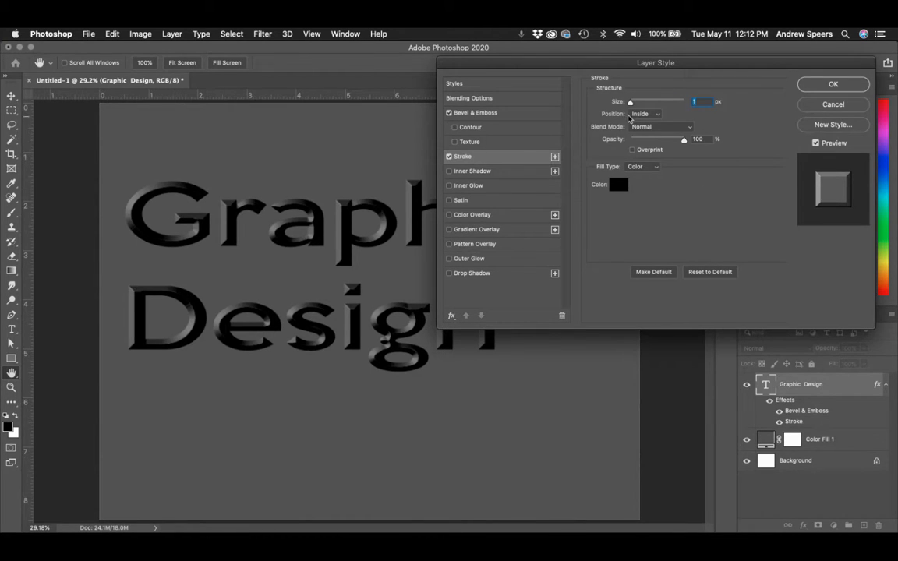
{"action": "left_click_drag", "start_coordinate": [631, 103], "coordinate": [639, 103]}
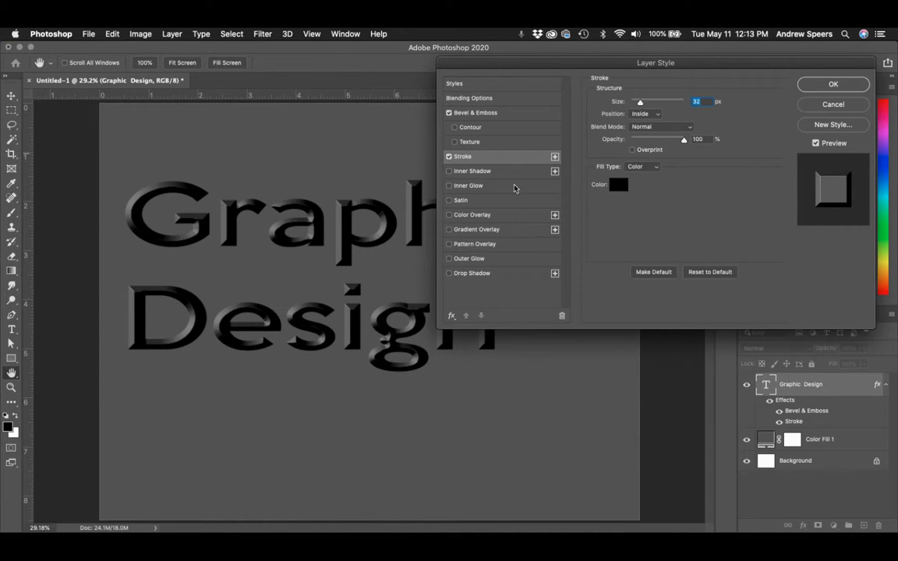
{"action": "left_click", "coordinate": [643, 114]}
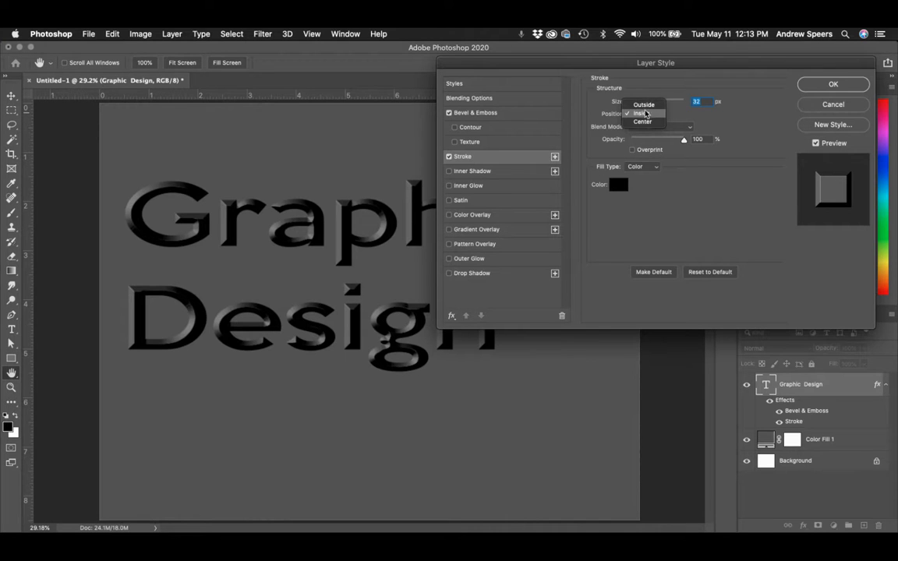
{"action": "left_click", "coordinate": [644, 105]}
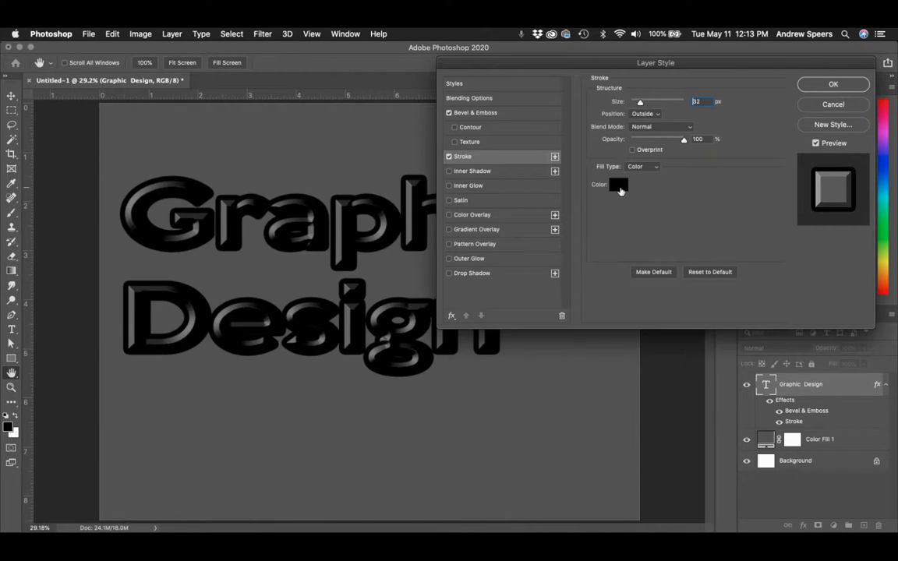
Set the stroke color to red (ff0000) and its size to 13 px.
{"action": "left_click", "coordinate": [618, 185]}
{"action": "left_click_drag", "start_coordinate": [617, 187], "coordinate": [812, 87]}
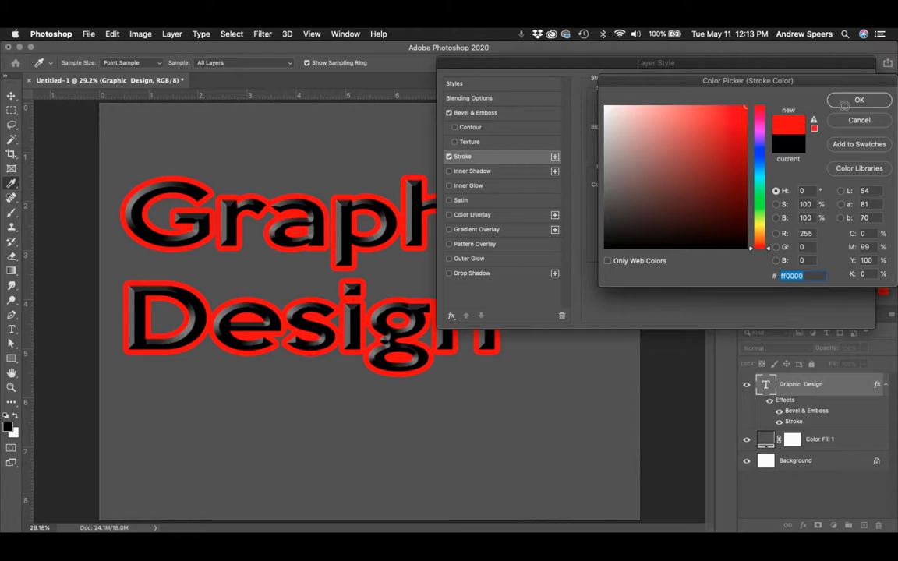
{"action": "key", "text": "Return"}
{"action": "left_click_drag", "start_coordinate": [641, 104], "coordinate": [637, 105]}
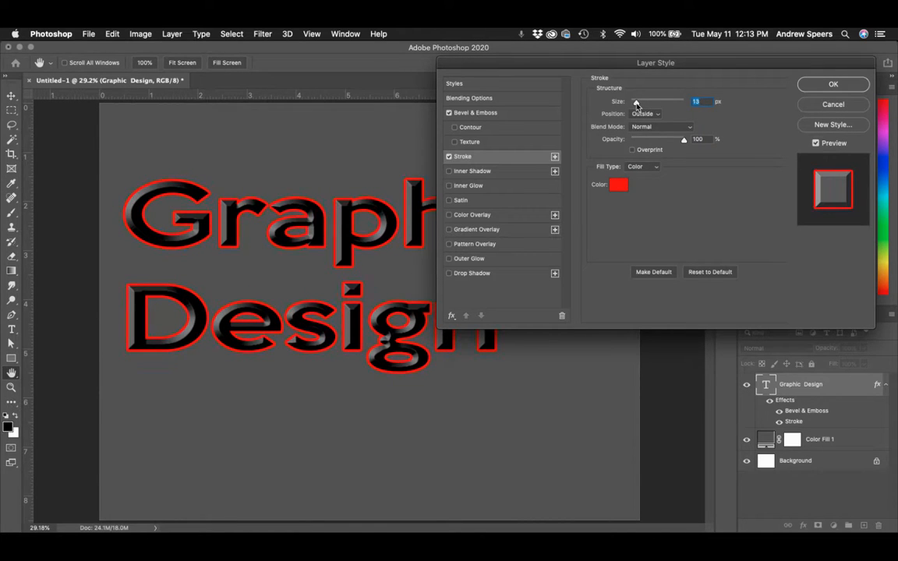
Change the stroke's fill type to Gradient and apply the Purple_02 preset from the Purples group.
{"action": "left_click", "coordinate": [642, 167]}
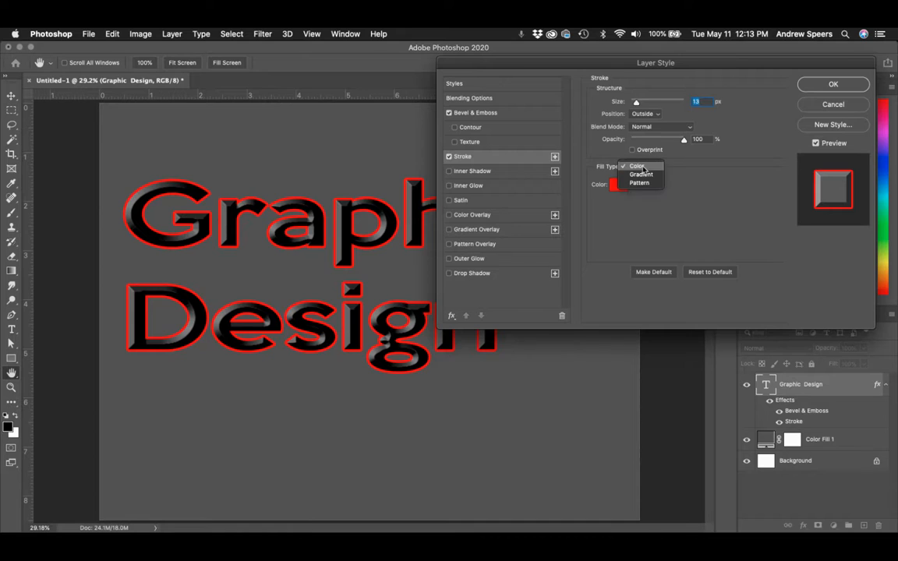
{"action": "left_click", "coordinate": [643, 178]}
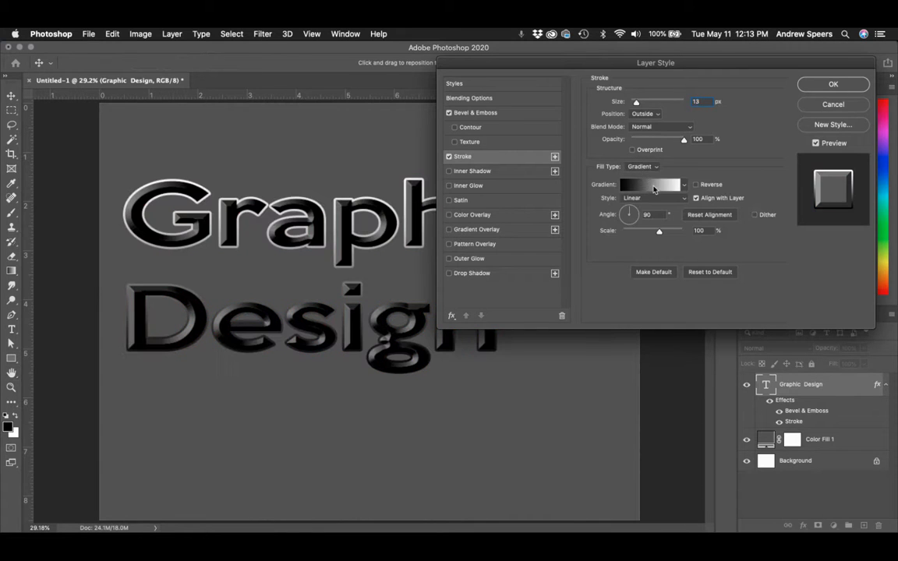
{"action": "left_click", "coordinate": [643, 182]}
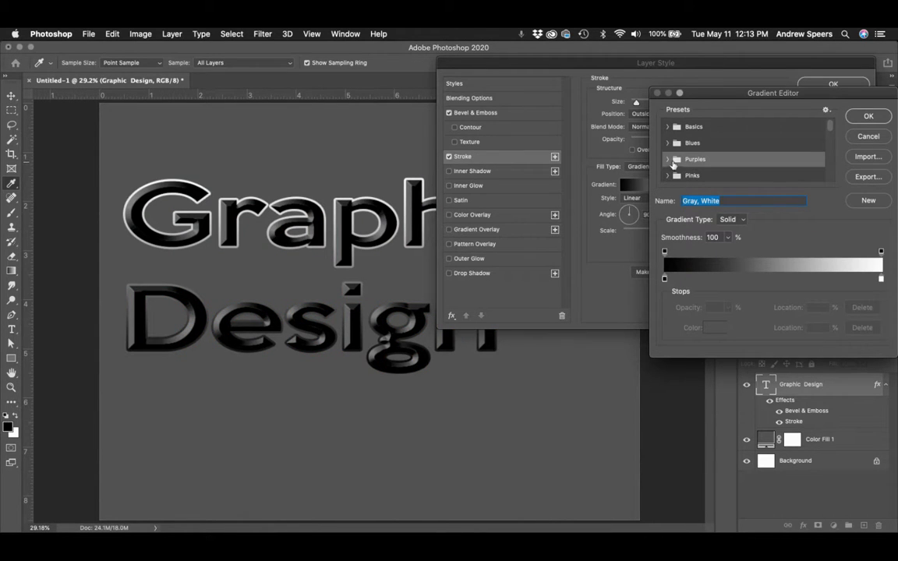
{"action": "left_click", "coordinate": [689, 159]}
{"action": "left_click", "coordinate": [700, 175]}
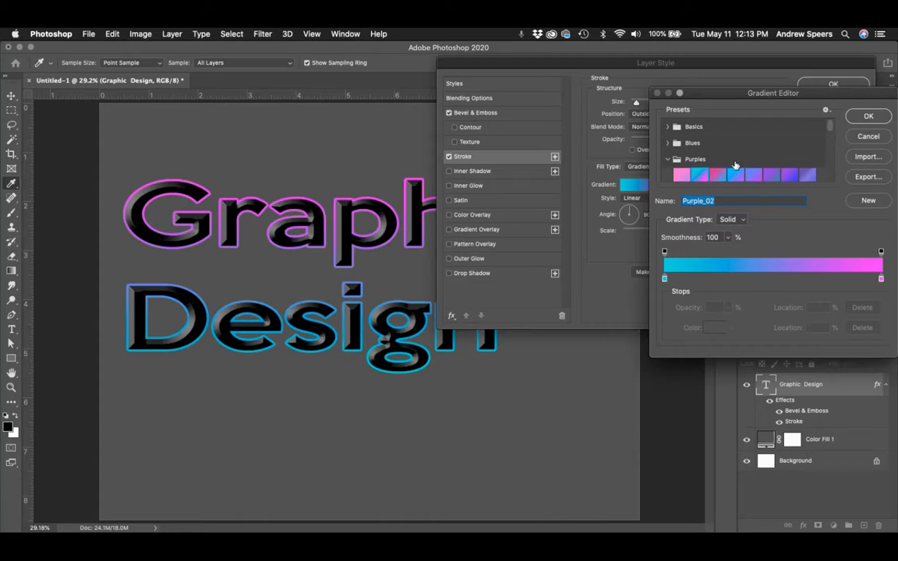
{"action": "left_click", "coordinate": [866, 119]}
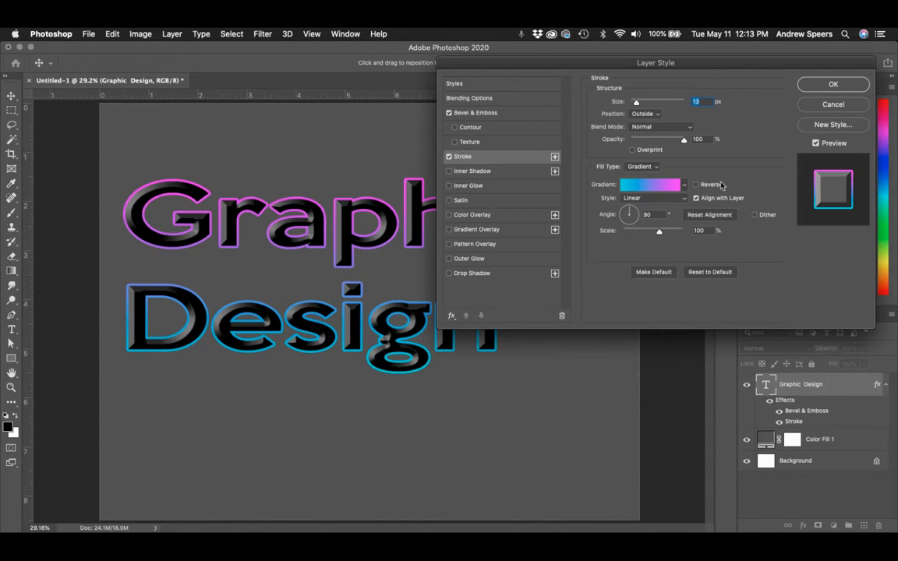
{"action": "left_click", "coordinate": [644, 167]}
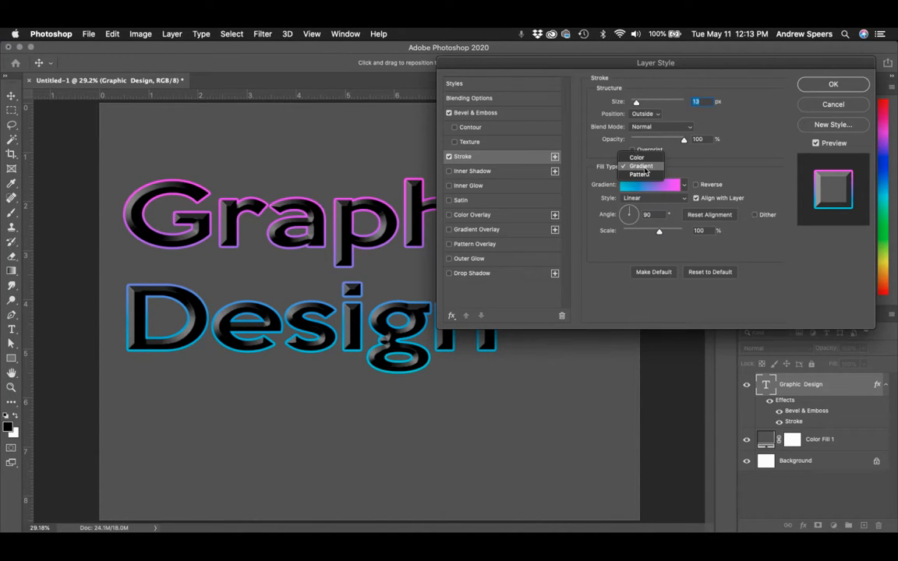
{"action": "left_click", "coordinate": [637, 165]}
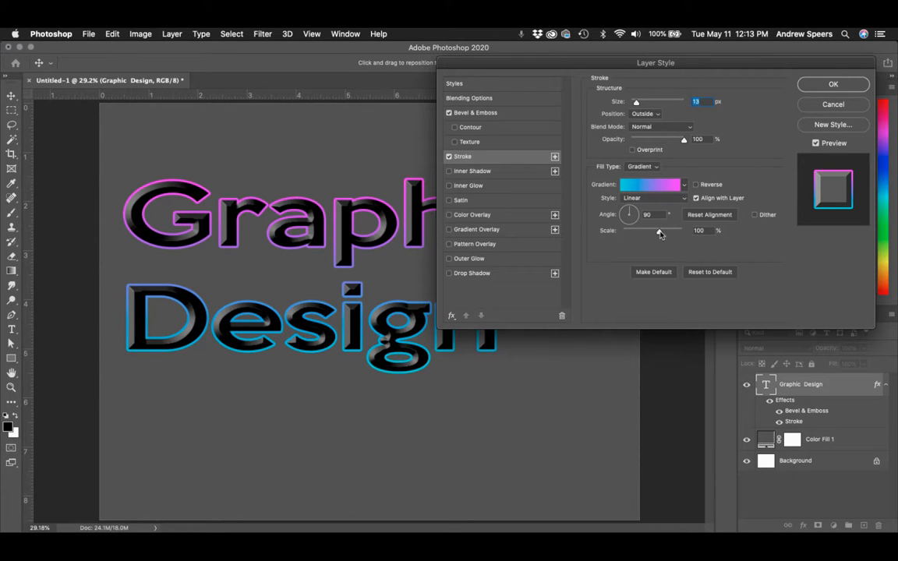
{"action": "left_click", "coordinate": [647, 186]}
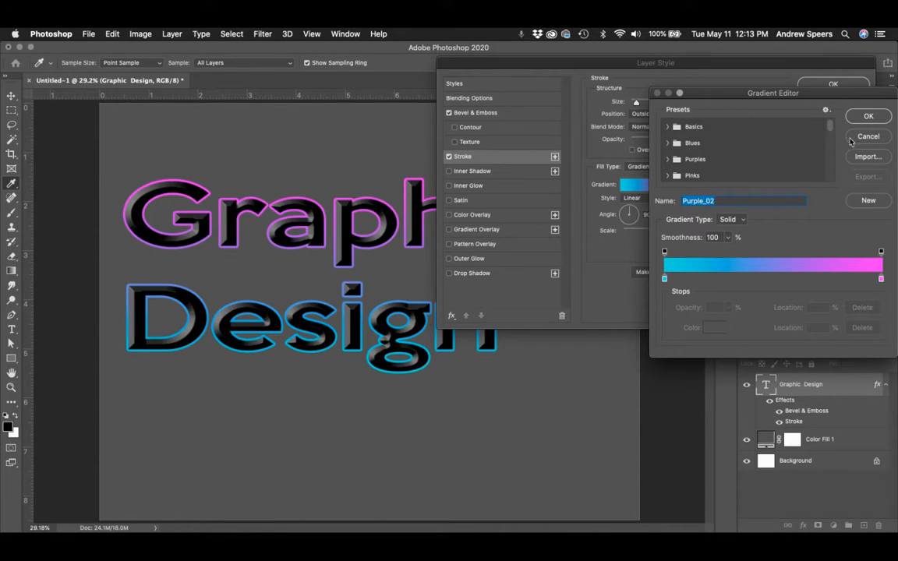
{"action": "key", "text": "Return"}
Set the stroke gradient to the Radial style with an angle of -12° and a scale of 90%.
{"action": "left_click", "coordinate": [635, 217]}
{"action": "left_click", "coordinate": [653, 201]}
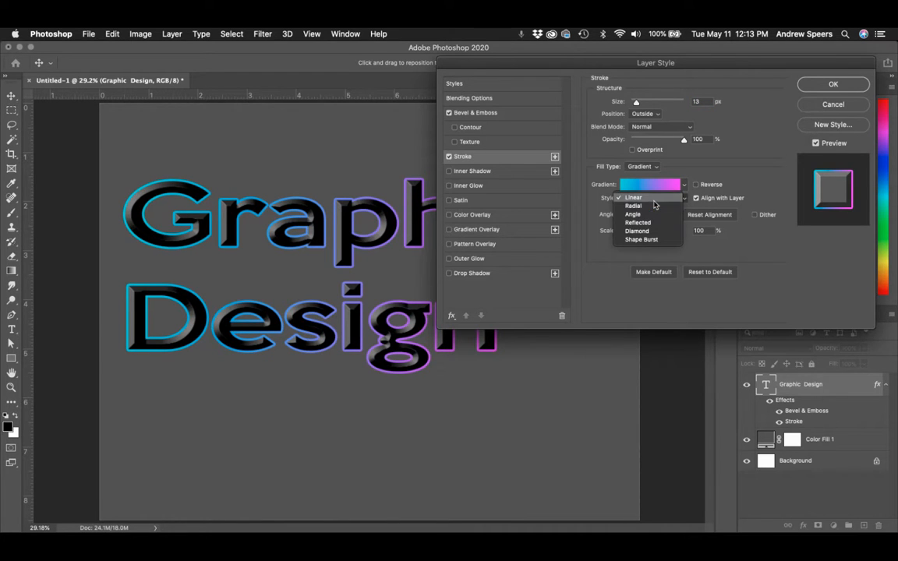
{"action": "left_click", "coordinate": [652, 206]}
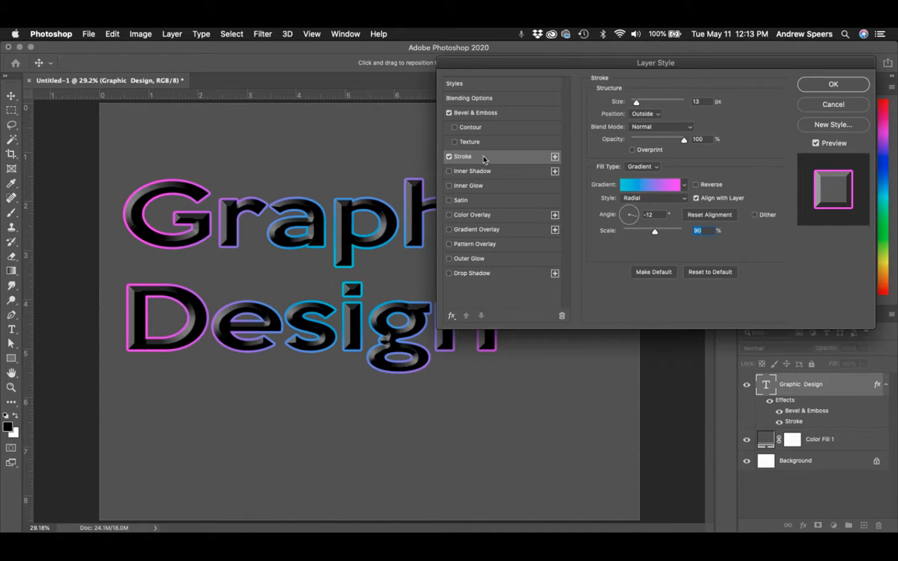
Turn off the stroke, enable an Inner Shadow on the text, and apply the layer style.
{"action": "left_click", "coordinate": [449, 159]}
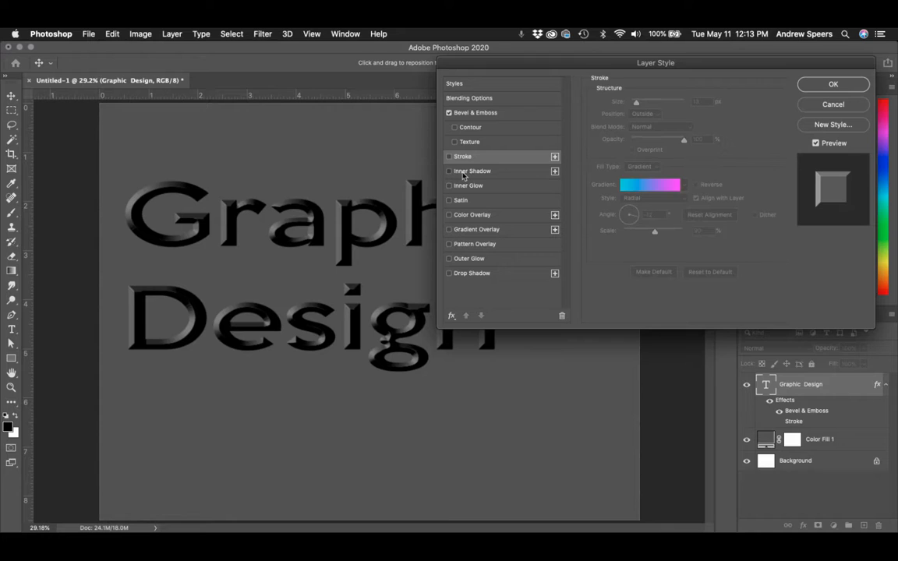
{"action": "left_click", "coordinate": [463, 172]}
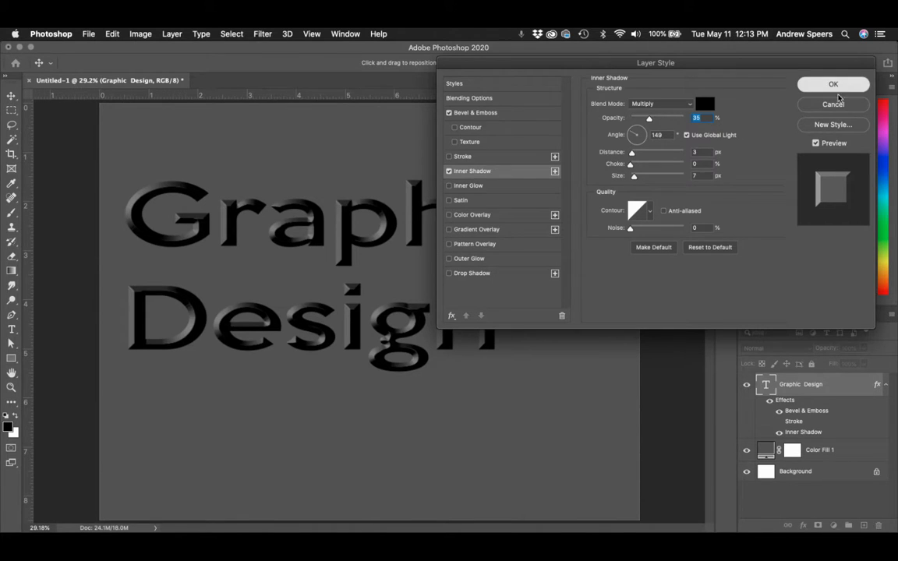
{"action": "left_click", "coordinate": [835, 87]}
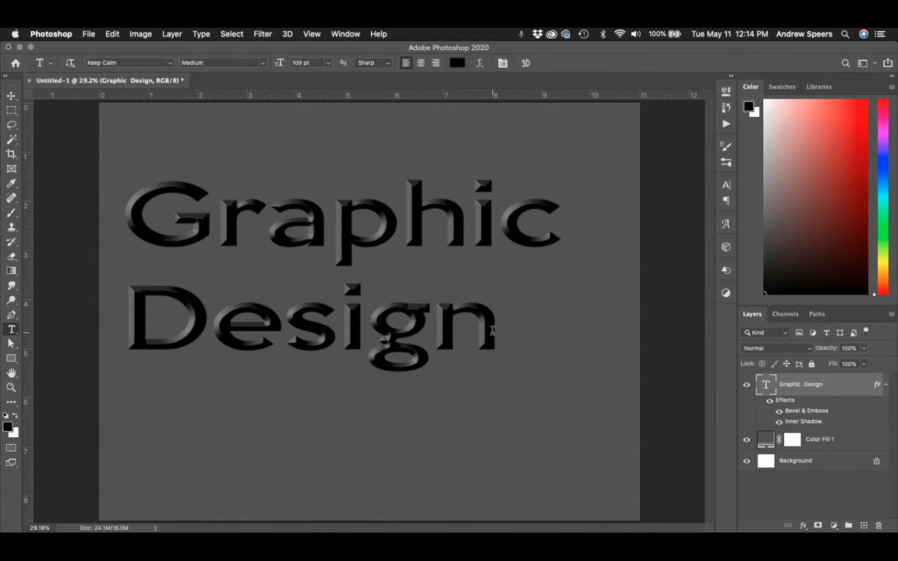
Recolor the entire "Graphic Design" text bright red and commit the text edit.
{"action": "left_click_drag", "start_coordinate": [491, 329], "coordinate": [144, 212]}
{"action": "mouse_move", "coordinate": [824, 172]}
{"action": "left_mouse_down"}
{"action": "mouse_move", "coordinate": [866, 187]}
{"action": "mouse_move", "coordinate": [887, 80]}
{"action": "left_mouse_up"}
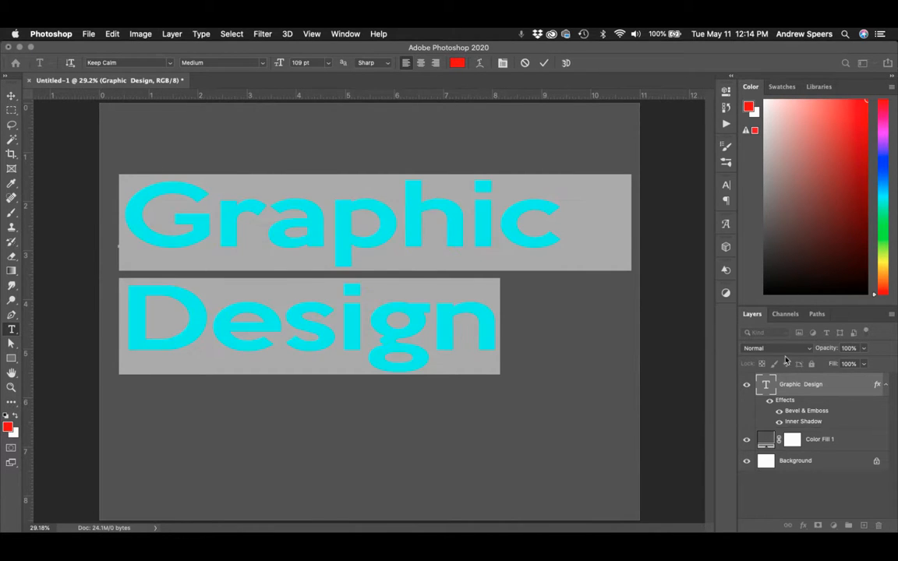
{"action": "left_click", "coordinate": [811, 397]}
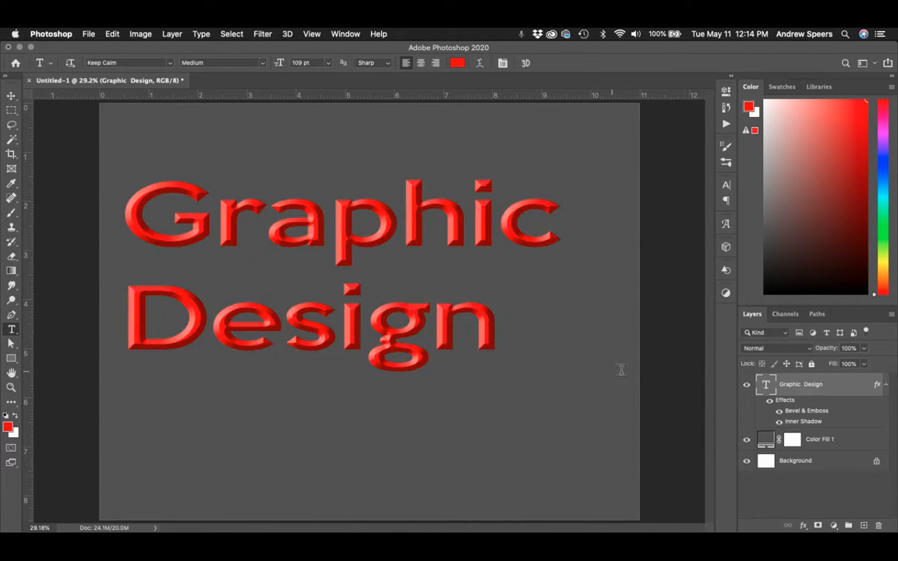
Adjust the Inner Shadow to 84% opacity, -3° angle, 24 px distance, 18% choke and 38 px size, with Bevel & Emboss turned off.
{"action": "double_click", "coordinate": [796, 421]}
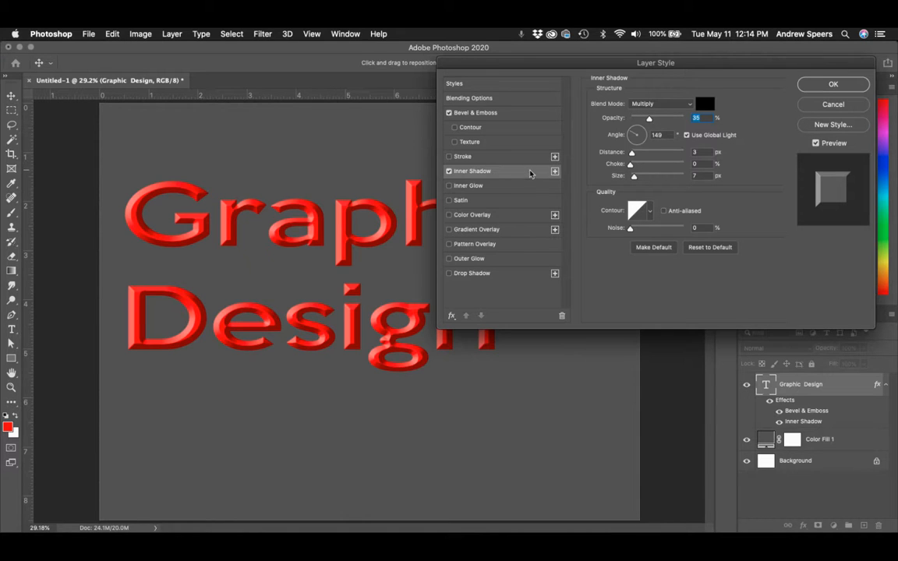
{"action": "left_click_drag", "start_coordinate": [649, 119], "coordinate": [675, 124]}
{"action": "mouse_move", "coordinate": [633, 176]}
{"action": "left_mouse_down"}
{"action": "mouse_move", "coordinate": [642, 178]}
{"action": "mouse_move", "coordinate": [645, 158]}
{"action": "mouse_move", "coordinate": [635, 158]}
{"action": "mouse_move", "coordinate": [644, 161]}
{"action": "left_mouse_up"}
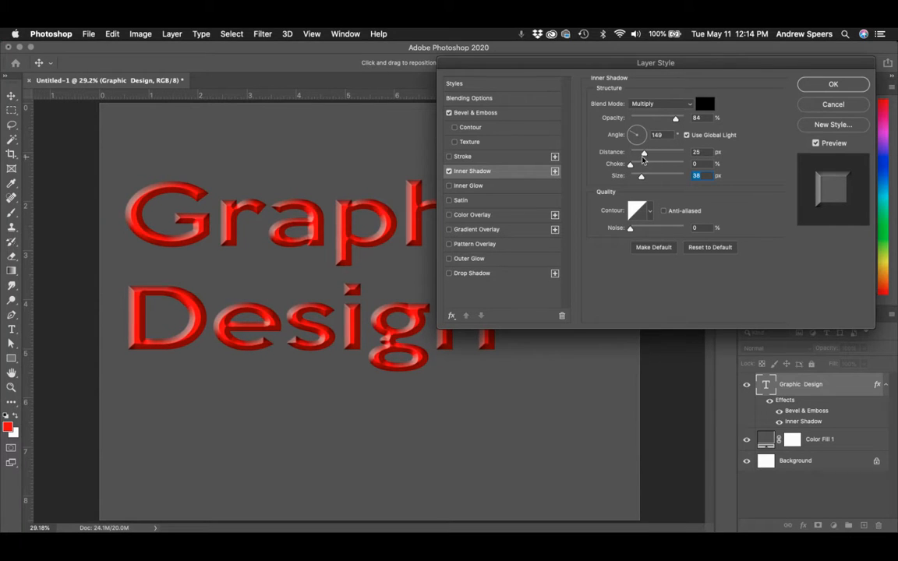
{"action": "left_click", "coordinate": [449, 112]}
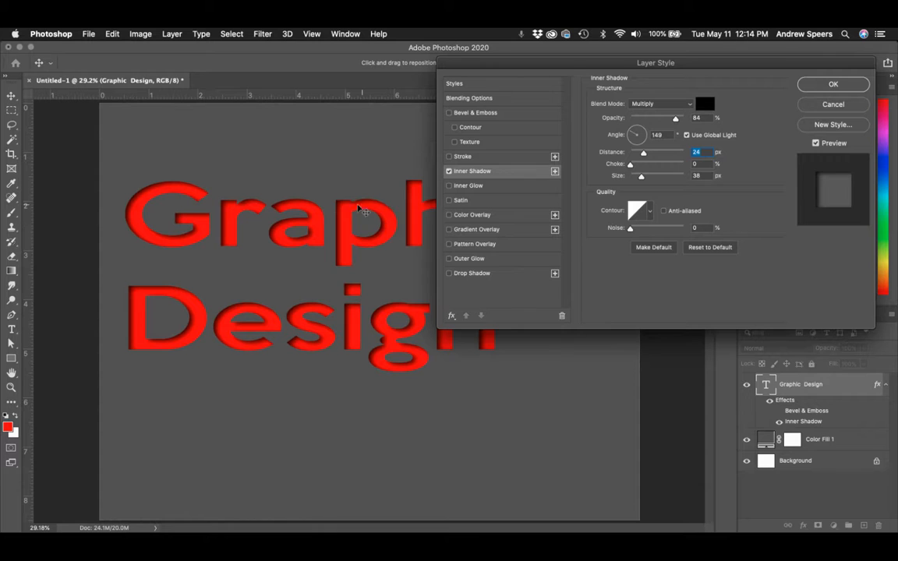
{"action": "left_click_drag", "start_coordinate": [632, 166], "coordinate": [640, 167]}
{"action": "left_click", "coordinate": [646, 136]}
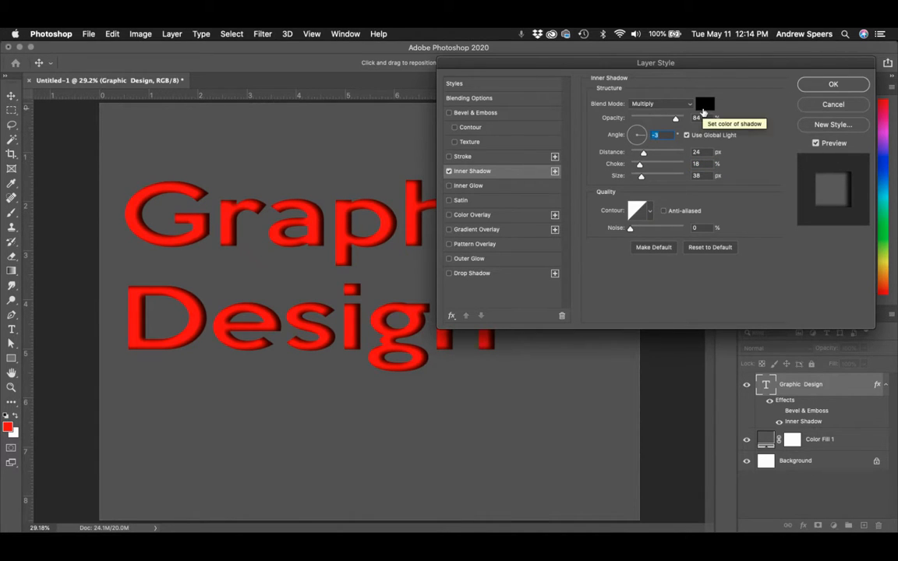
Change the inner shadow's color to bright blue and its blend mode to Normal.
{"action": "left_click", "coordinate": [704, 106]}
{"action": "left_click", "coordinate": [759, 203]}
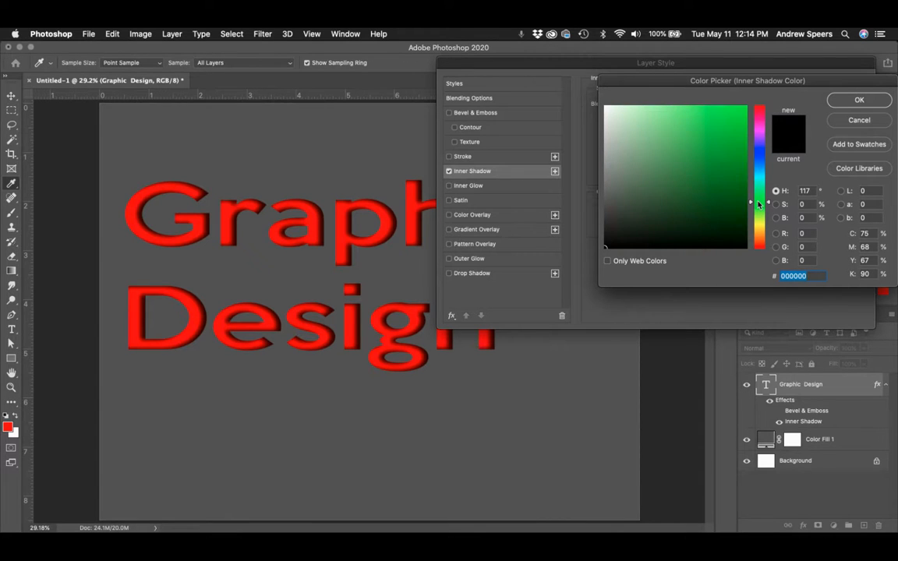
{"action": "left_click", "coordinate": [760, 159]}
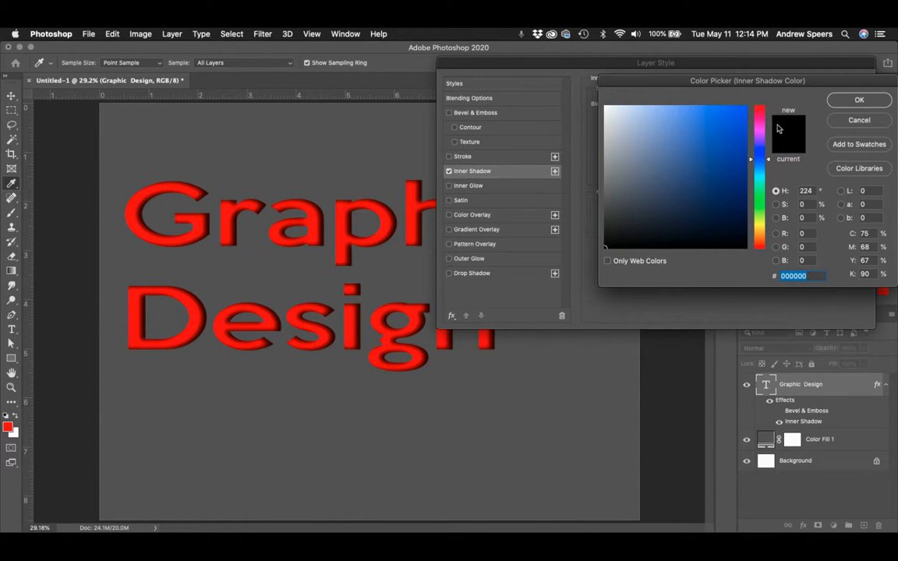
{"action": "left_click", "coordinate": [744, 107]}
{"action": "left_click", "coordinate": [859, 99]}
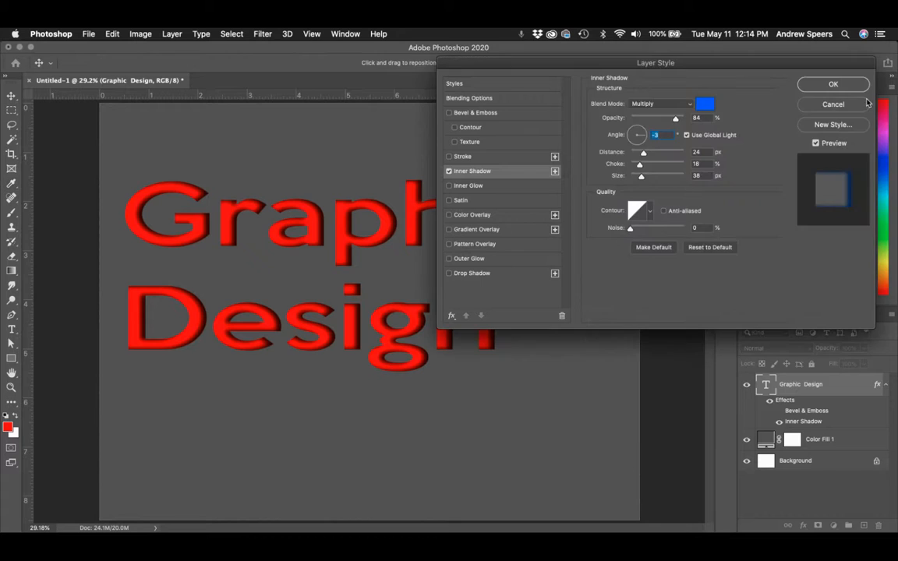
{"action": "left_click", "coordinate": [675, 104]}
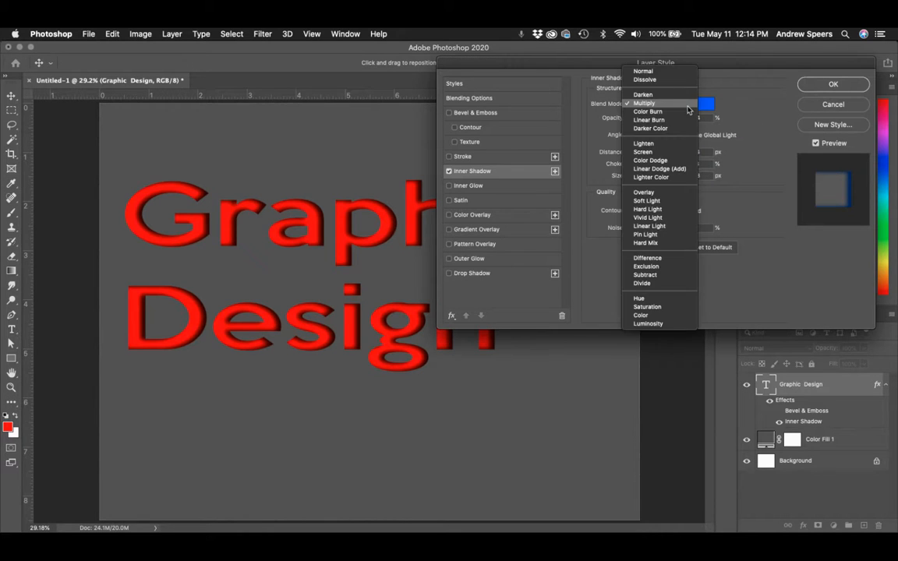
{"action": "left_click", "coordinate": [675, 75]}
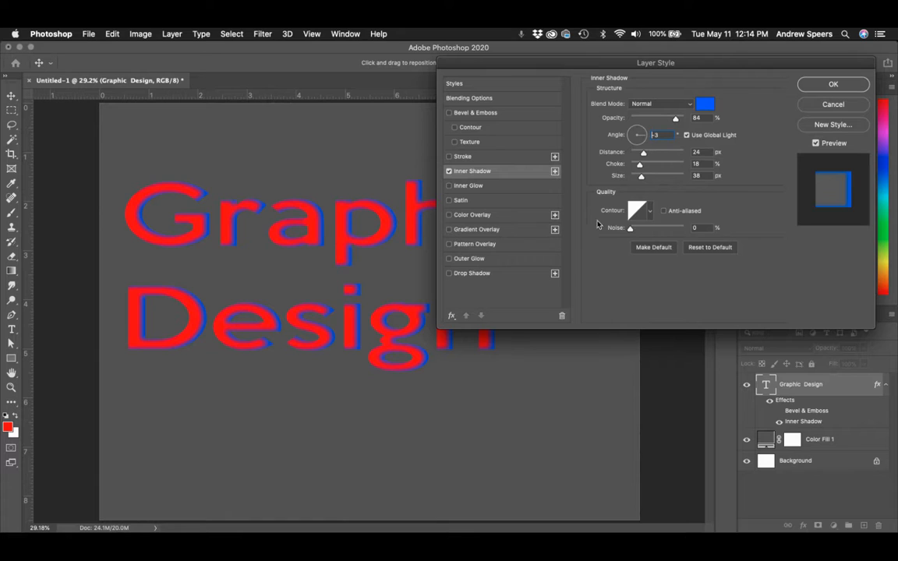
Replace the inner shadow with an Inner Glow set to 38% opacity, 10% choke and 32 px size.
{"action": "left_click", "coordinate": [463, 187]}
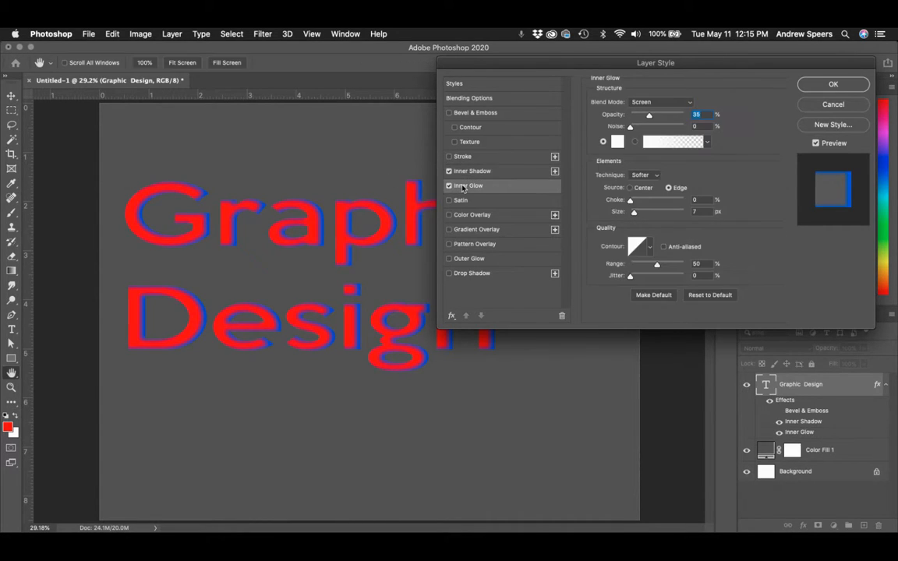
{"action": "left_click", "coordinate": [449, 172]}
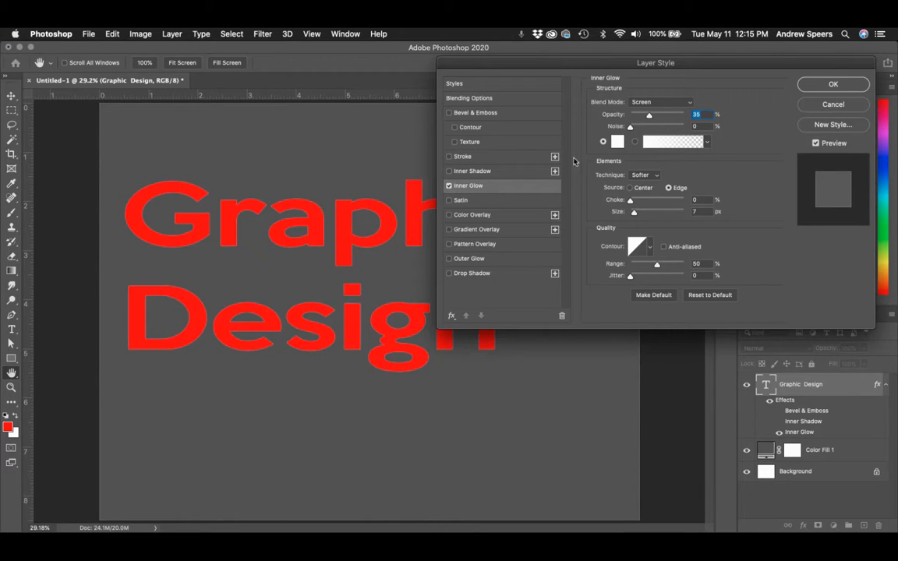
{"action": "mouse_move", "coordinate": [632, 203]}
{"action": "left_mouse_down"}
{"action": "mouse_move", "coordinate": [645, 215]}
{"action": "mouse_move", "coordinate": [636, 201]}
{"action": "left_mouse_up"}
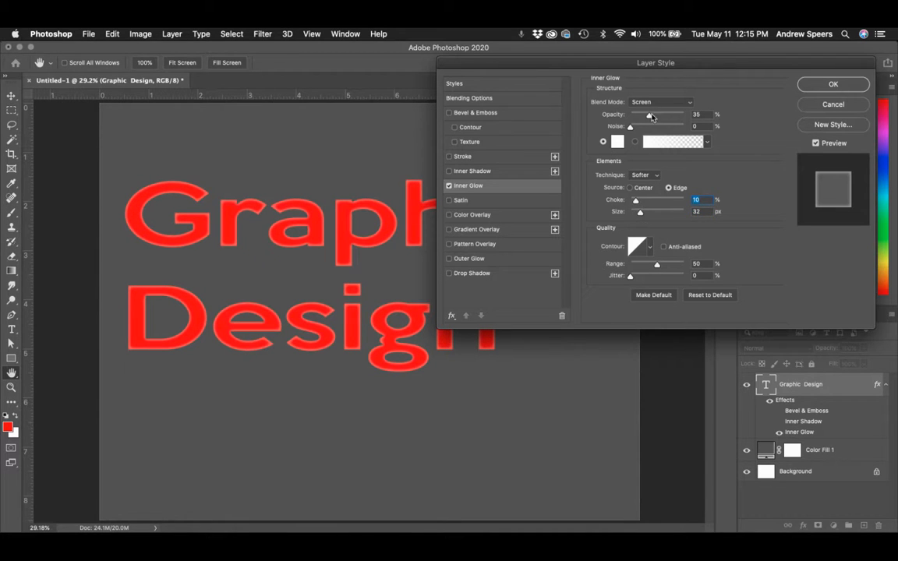
{"action": "left_click_drag", "start_coordinate": [650, 121], "coordinate": [652, 118]}
Change the inner glow's color to blue (0054ff).
{"action": "left_click", "coordinate": [618, 142]}
{"action": "left_click", "coordinate": [744, 166]}
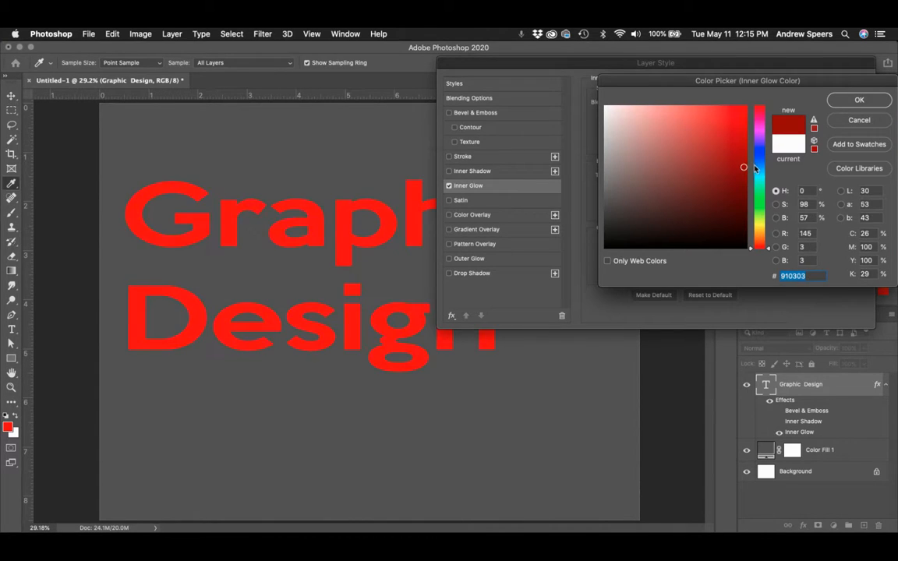
{"action": "left_click", "coordinate": [761, 162]}
{"action": "left_click", "coordinate": [712, 145]}
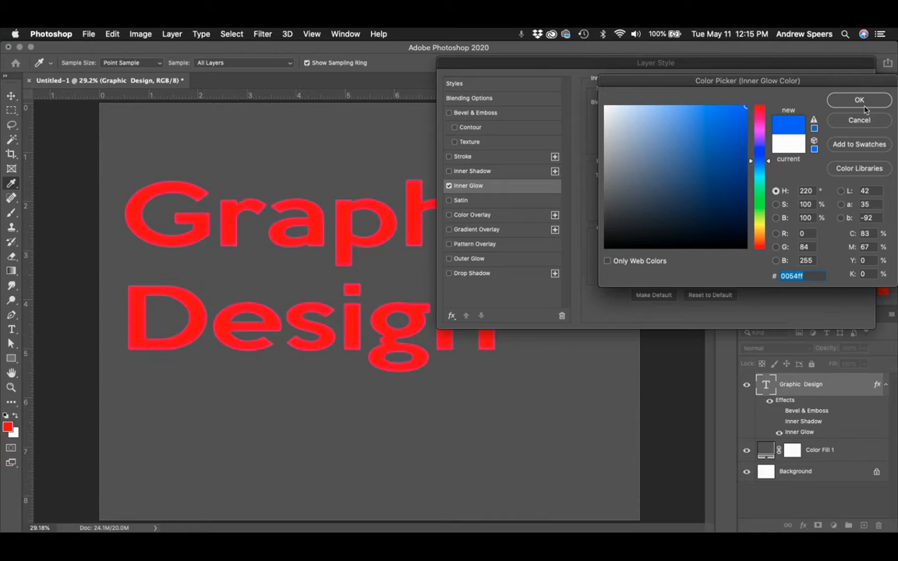
{"action": "left_click", "coordinate": [847, 105]}
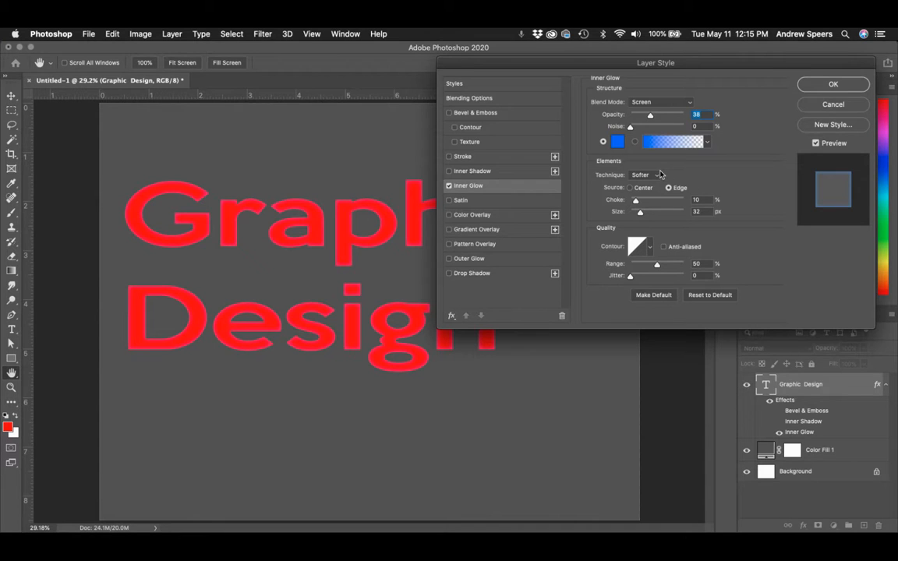
Replace the inner glow with a Satin effect on the text.
{"action": "left_click", "coordinate": [466, 200]}
{"action": "left_click", "coordinate": [449, 187]}
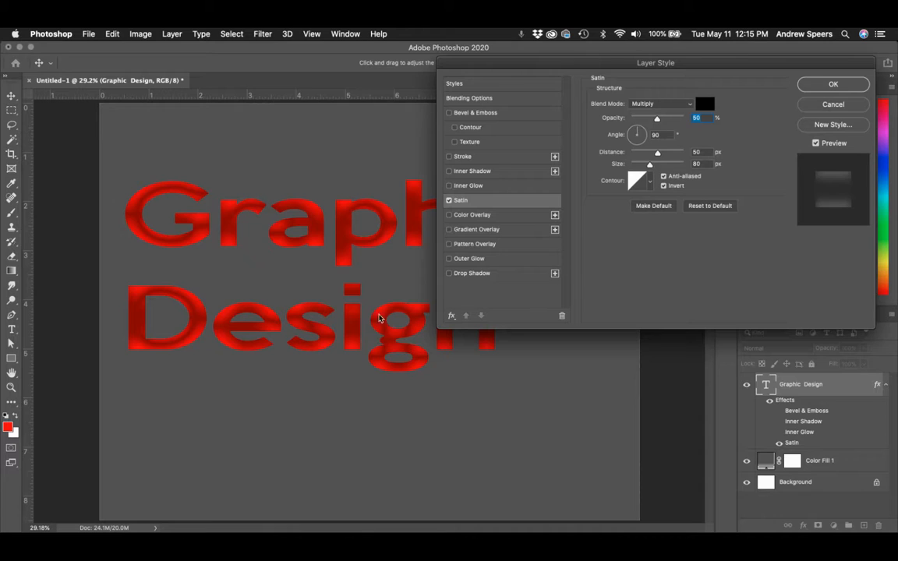
Replace the satin effect with a Color Overlay and change its color to dark red.
{"action": "left_click", "coordinate": [449, 201]}
{"action": "left_click", "coordinate": [472, 215]}
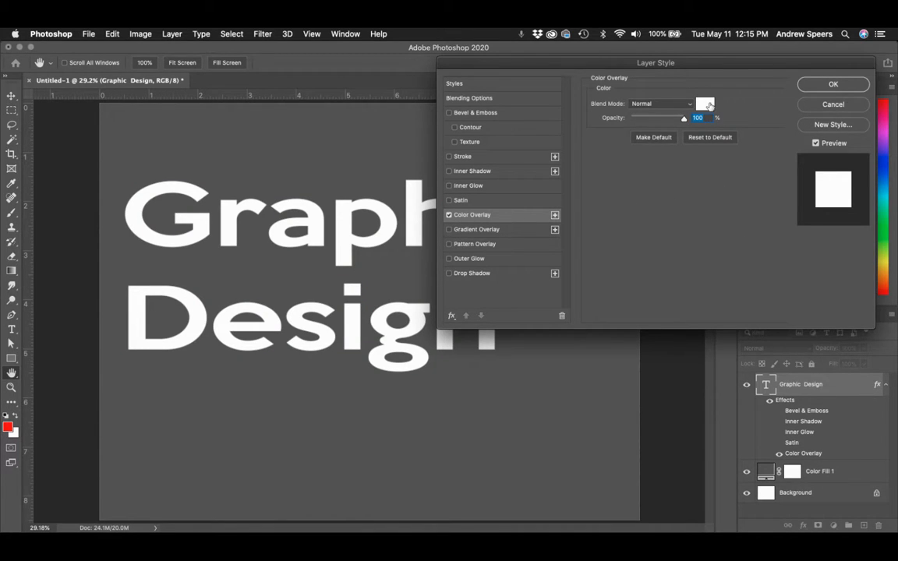
{"action": "left_click", "coordinate": [705, 105]}
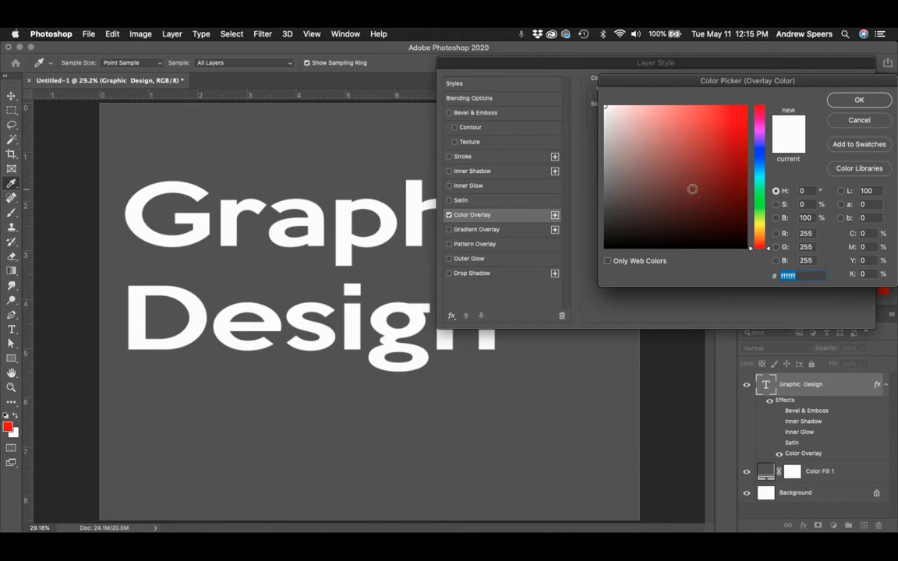
{"action": "left_click_drag", "start_coordinate": [691, 188], "coordinate": [746, 187]}
{"action": "left_click", "coordinate": [854, 100]}
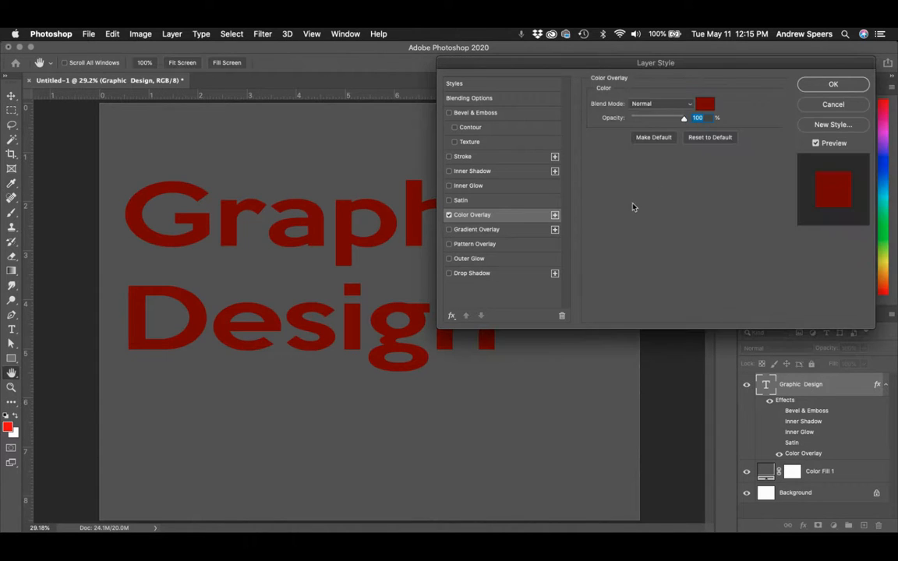
Replace the color overlay with a Gradient Overlay using the Blue_12 preset, 77% scale and a -24° angle.
{"action": "left_click", "coordinate": [449, 215]}
{"action": "left_click", "coordinate": [448, 230]}
{"action": "left_click", "coordinate": [466, 230]}
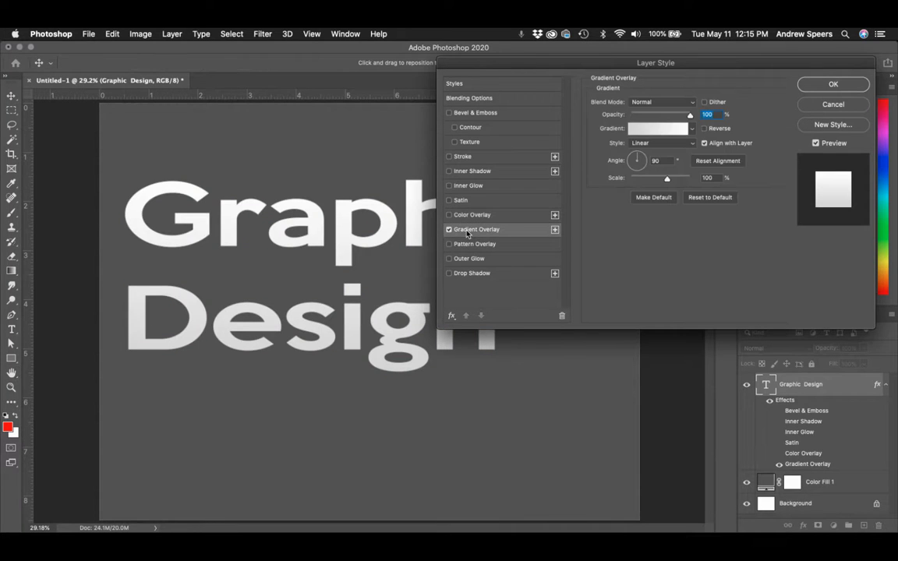
{"action": "left_click", "coordinate": [659, 128]}
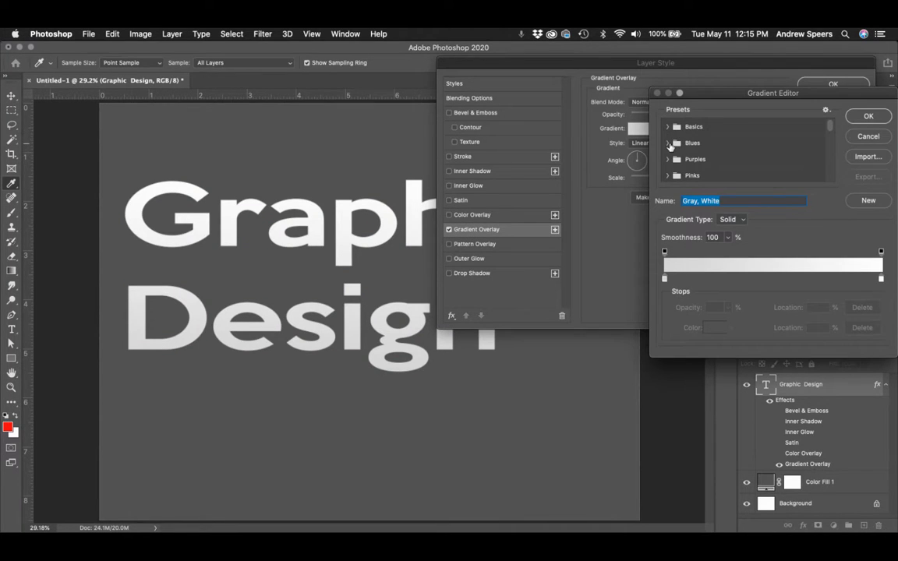
{"action": "left_click", "coordinate": [668, 143]}
{"action": "left_click", "coordinate": [735, 177]}
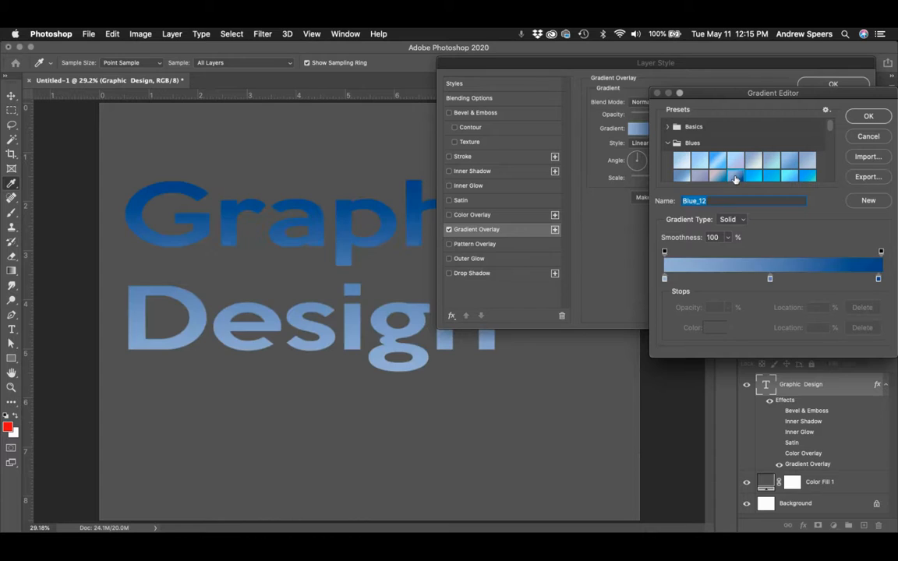
{"action": "left_click", "coordinate": [866, 116]}
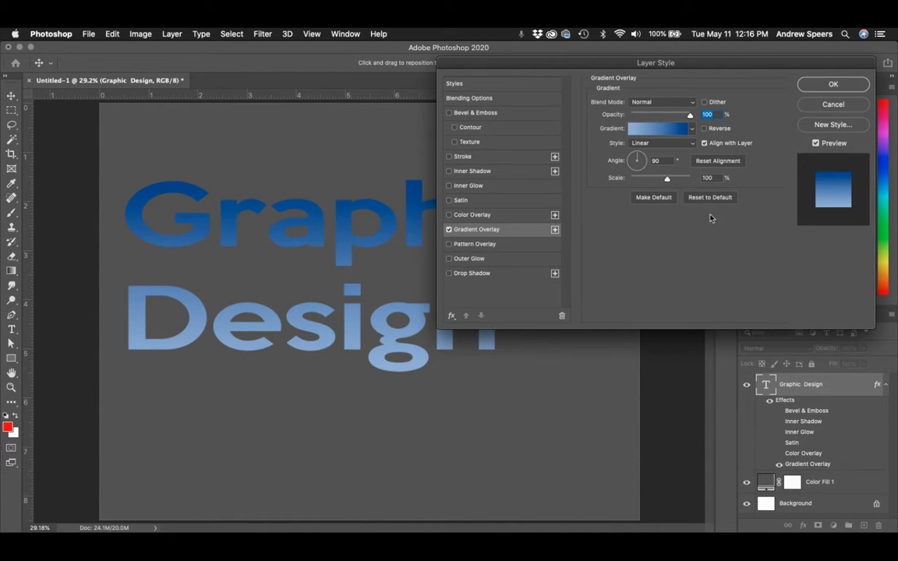
{"action": "left_click_drag", "start_coordinate": [668, 180], "coordinate": [655, 181]}
{"action": "left_click", "coordinate": [644, 163]}
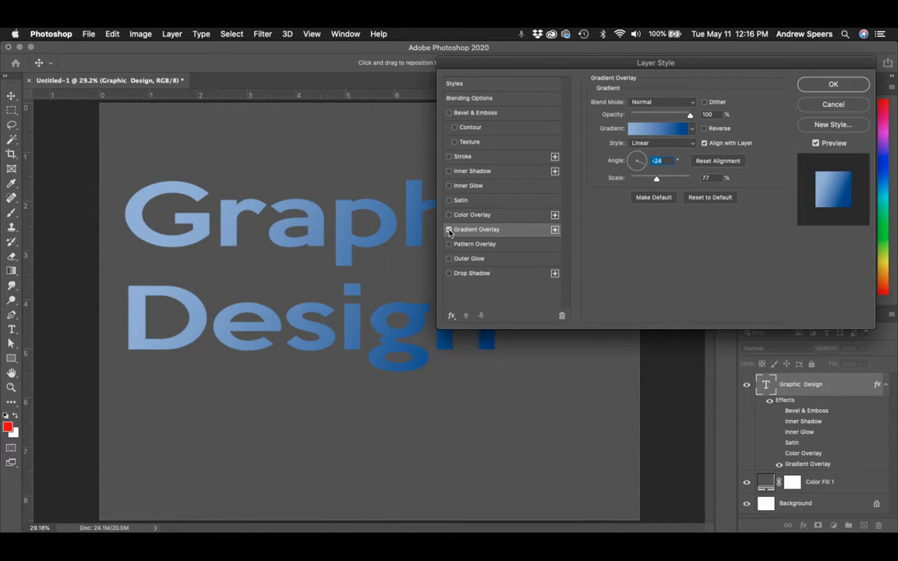
Replace the gradient overlay with a Pattern Overlay using the yellow speckled pattern.
{"action": "left_click", "coordinate": [448, 229]}
{"action": "left_click", "coordinate": [470, 244]}
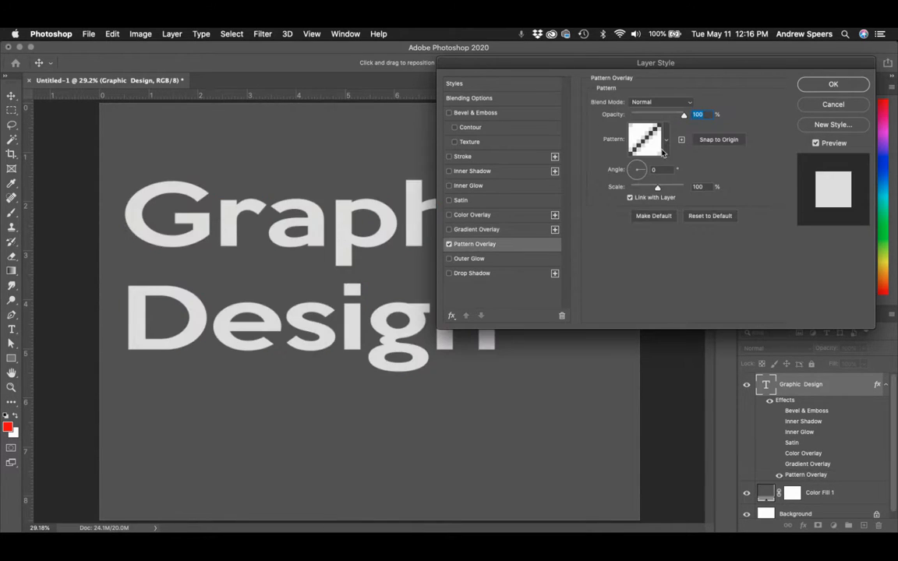
{"action": "left_click", "coordinate": [665, 141]}
{"action": "left_click", "coordinate": [607, 208]}
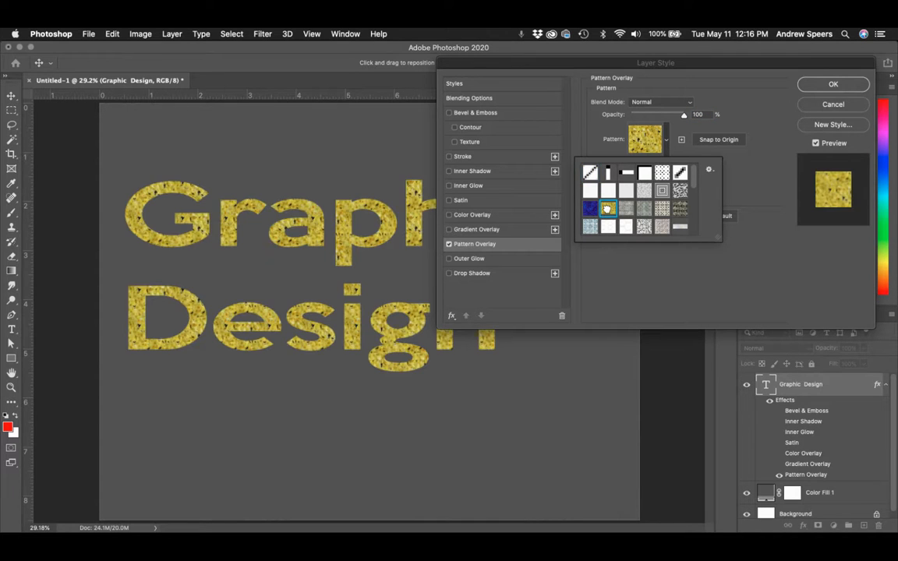
{"action": "left_click", "coordinate": [618, 266]}
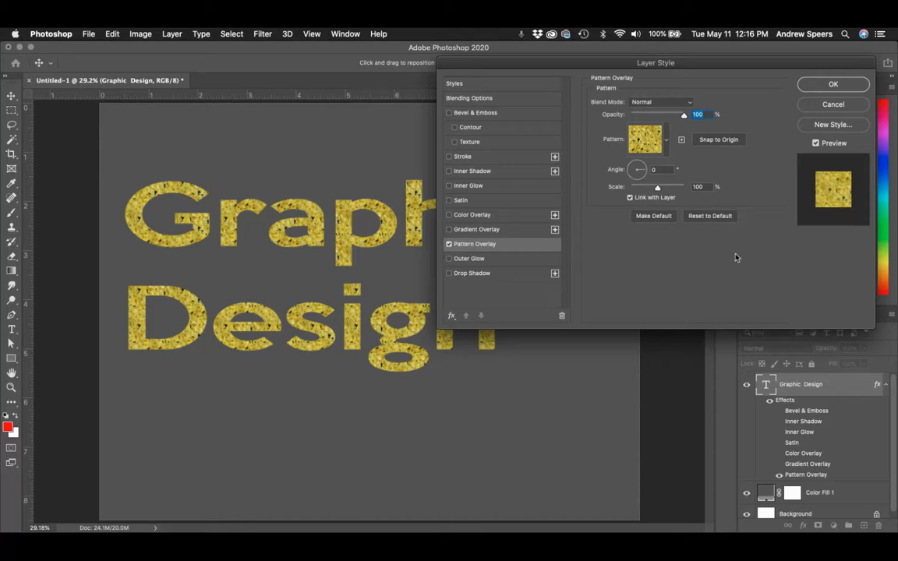
Replace the pattern overlay with an Outer Glow 49 px in size.
{"action": "left_click", "coordinate": [449, 244]}
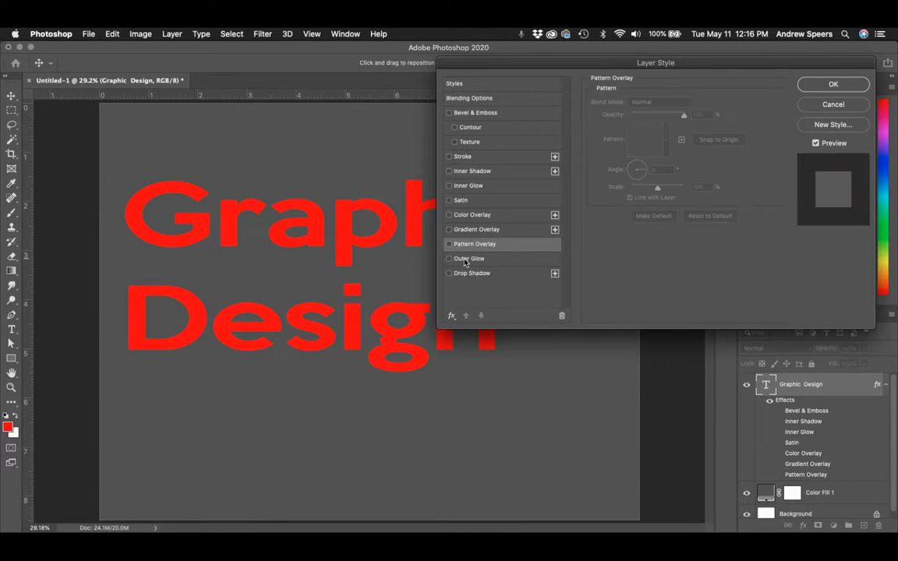
{"action": "left_click", "coordinate": [463, 259]}
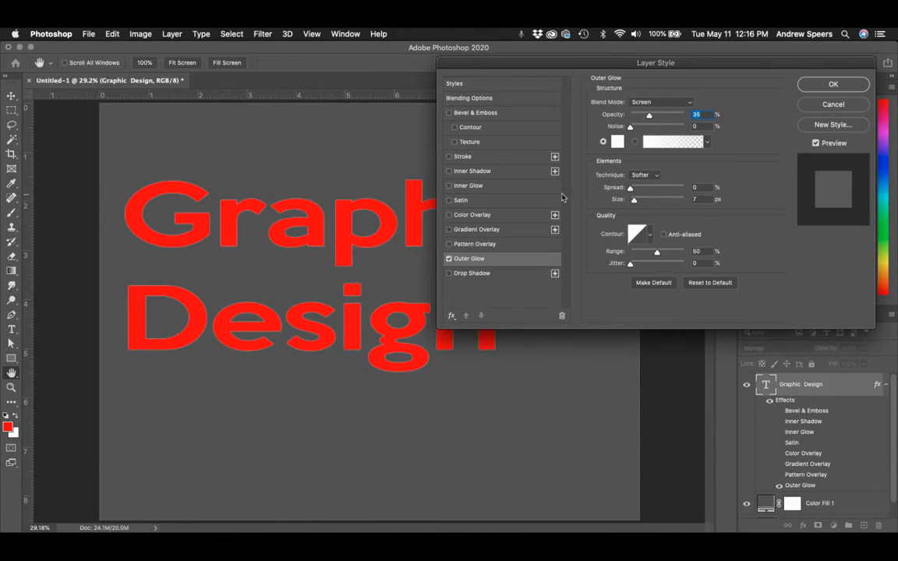
{"action": "left_click_drag", "start_coordinate": [634, 201], "coordinate": [644, 206]}
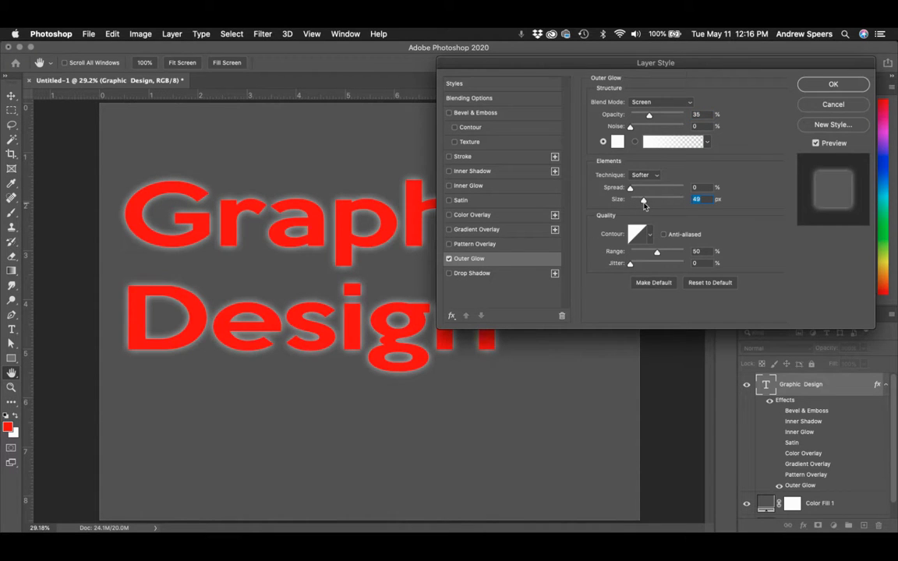
Replace the outer glow with a Drop Shadow at a 117° angle and 38 px size.
{"action": "left_click", "coordinate": [449, 260]}
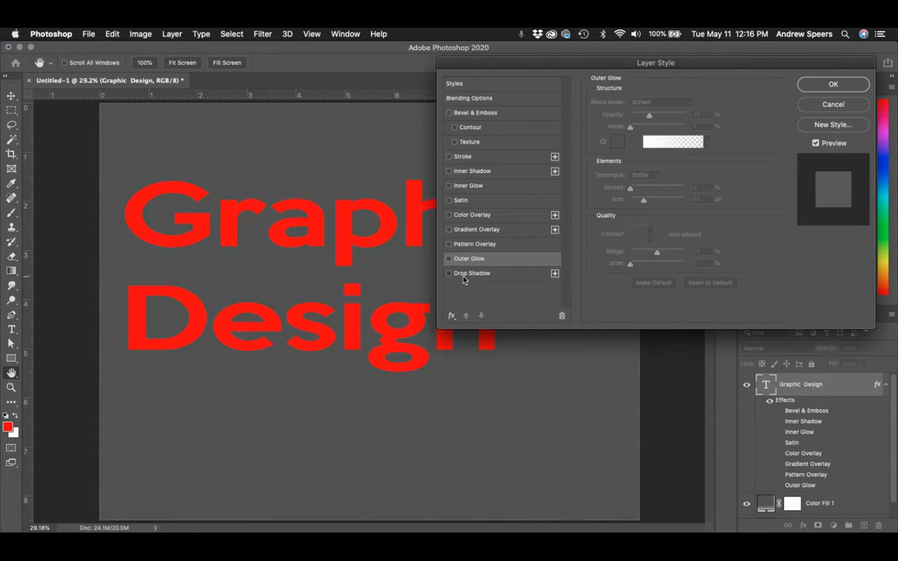
{"action": "left_click", "coordinate": [464, 274]}
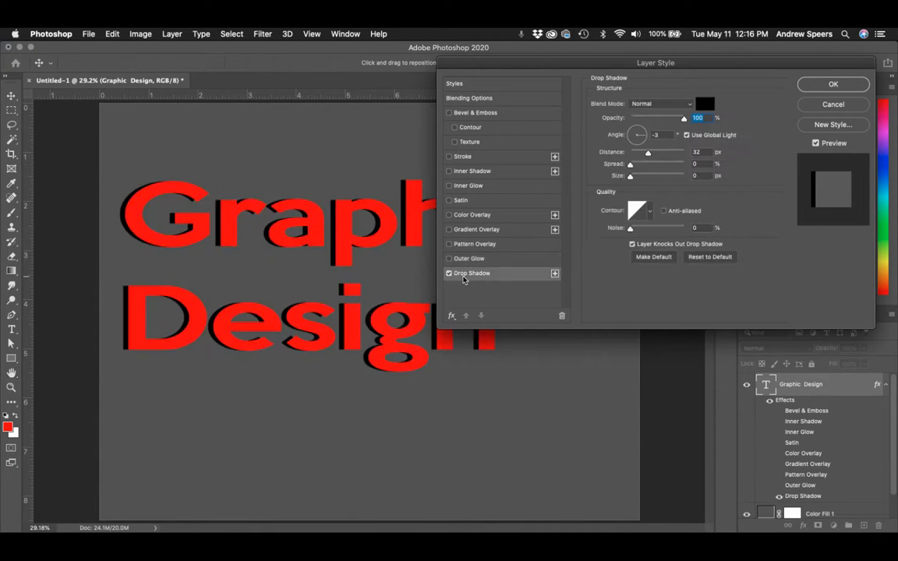
{"action": "left_click", "coordinate": [636, 134]}
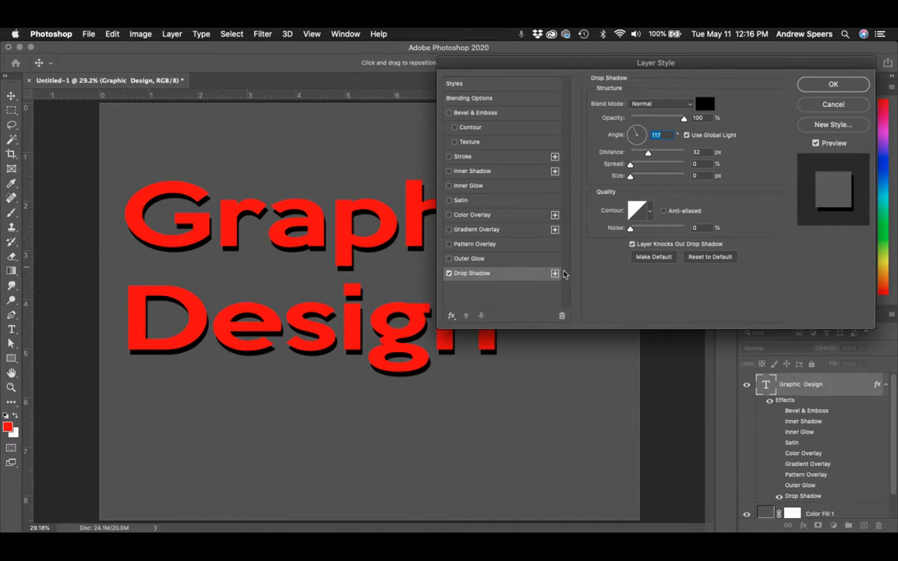
{"action": "left_click_drag", "start_coordinate": [635, 181], "coordinate": [644, 180]}
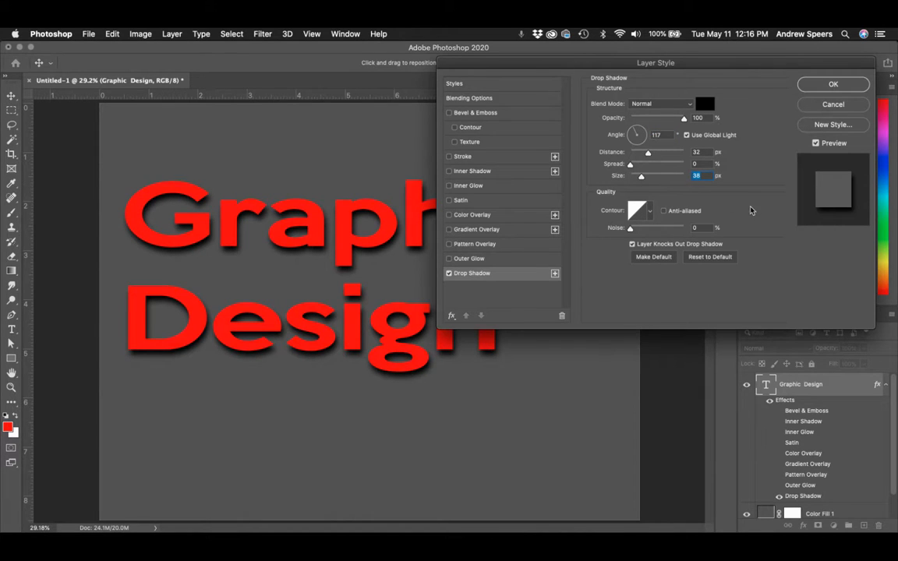
Add Bevel & Emboss and an 8 px gradient Stroke alongside the drop shadow, and apply the layer style.
{"action": "left_click", "coordinate": [449, 113]}
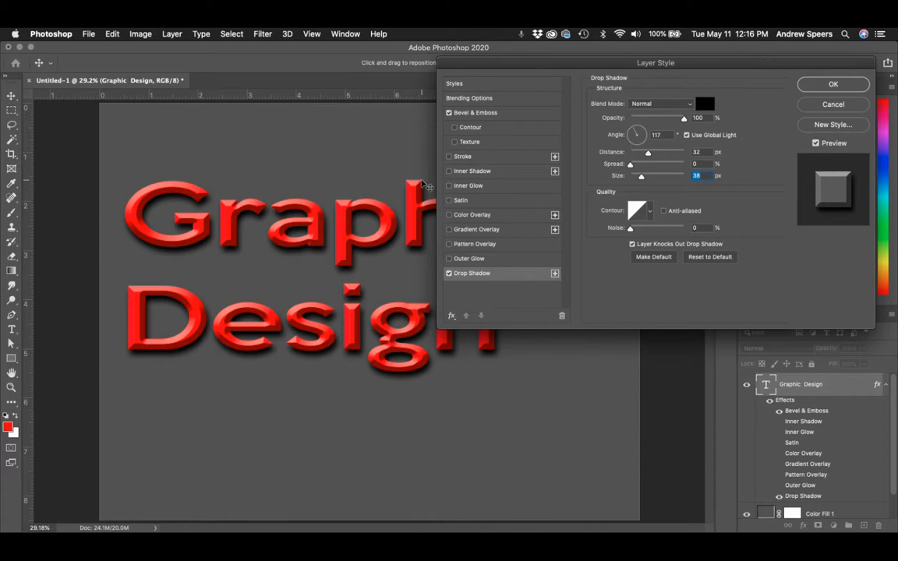
{"action": "left_click", "coordinate": [463, 156]}
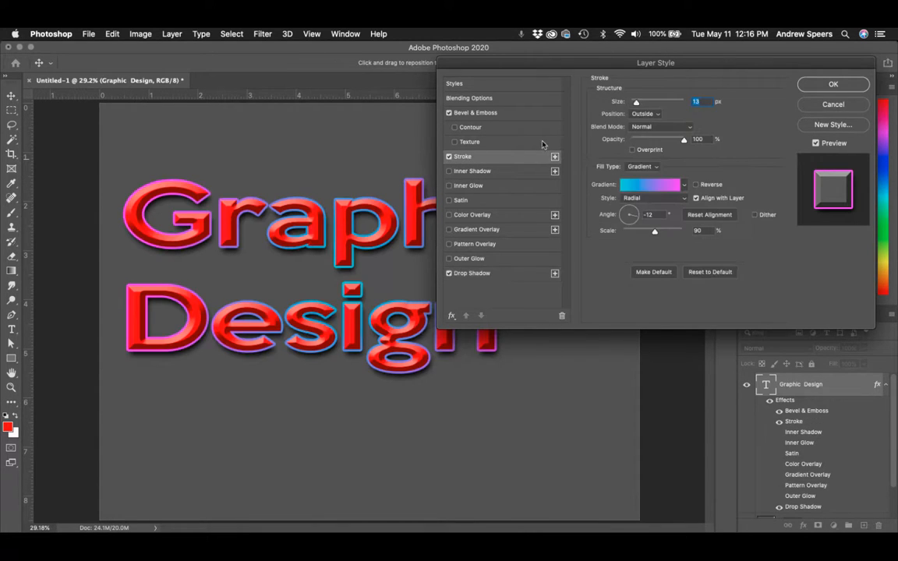
{"action": "left_click_drag", "start_coordinate": [636, 103], "coordinate": [634, 104]}
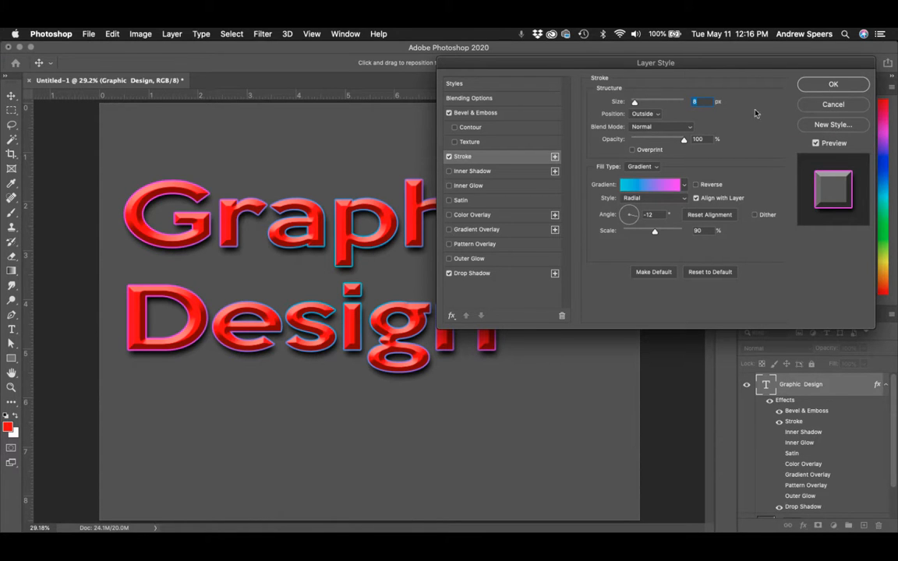
{"action": "left_click", "coordinate": [829, 85]}
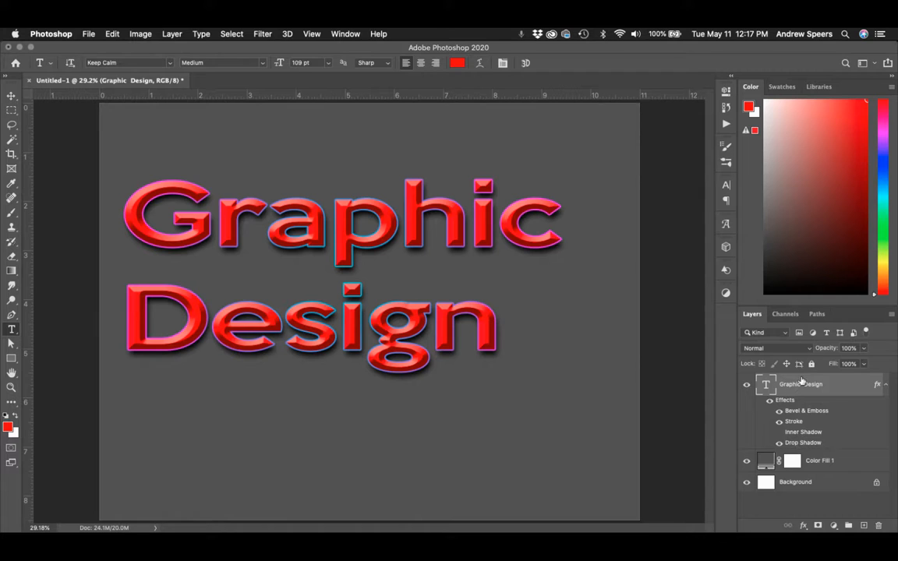
Collapse and re-expand the text layer's effects list, and toggle the visibility of Bevel & Emboss and Stroke.
{"action": "left_click", "coordinate": [885, 385]}
{"action": "left_click", "coordinate": [886, 385]}
{"action": "left_click", "coordinate": [778, 413]}
{"action": "left_click", "coordinate": [778, 421]}
Reopen the text's Drop Shadow settings, change the shadow color to bright green (1eff00), and apply the style.
{"action": "double_click", "coordinate": [792, 443]}
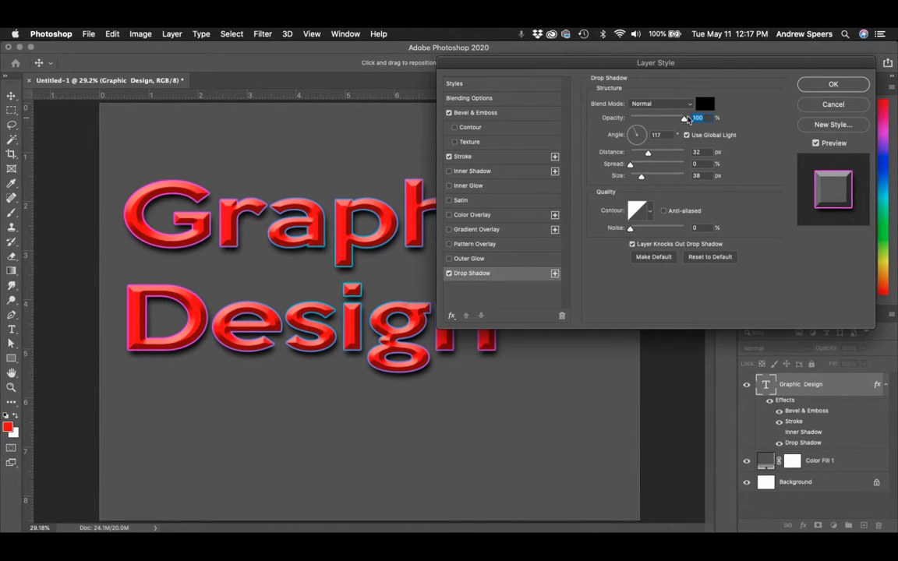
{"action": "left_click", "coordinate": [704, 103]}
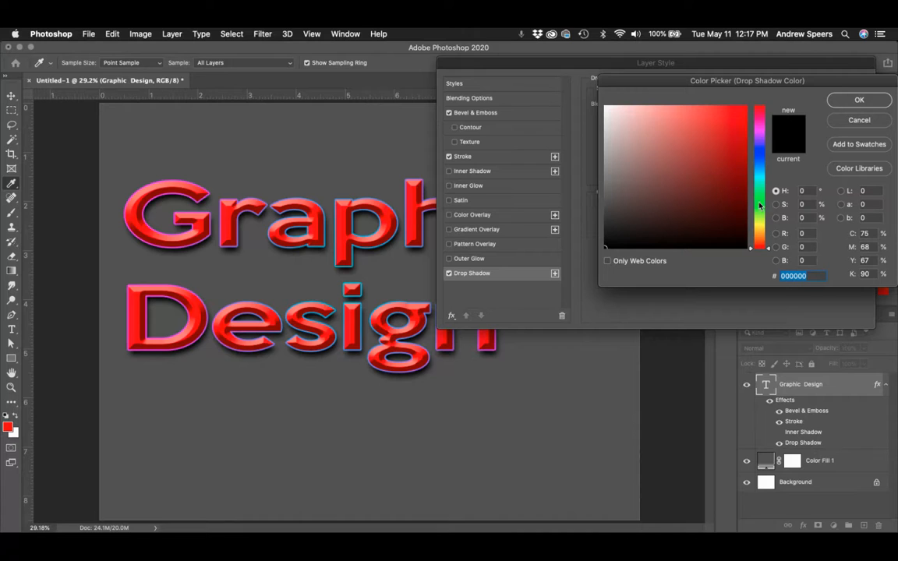
{"action": "left_click", "coordinate": [759, 203]}
{"action": "left_click_drag", "start_coordinate": [683, 182], "coordinate": [817, 58]}
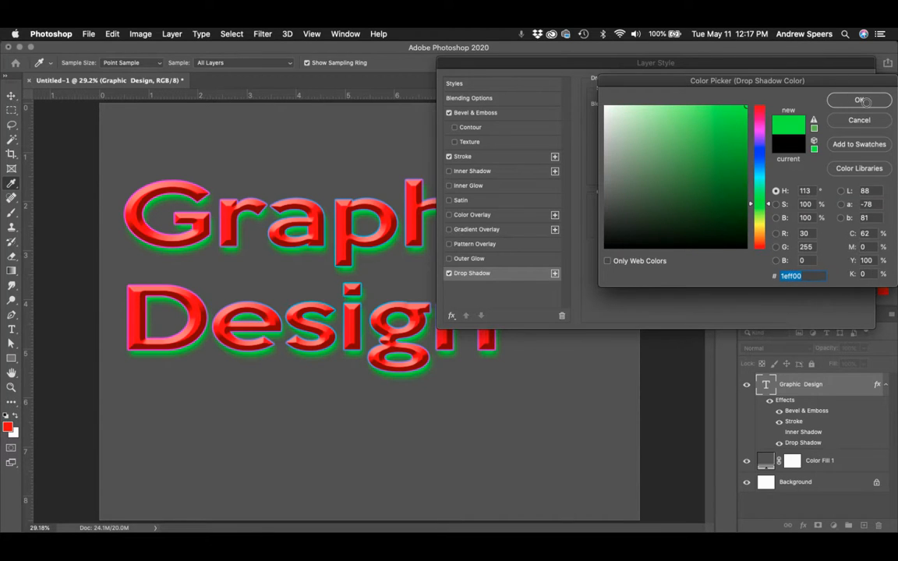
{"action": "key", "text": "Return"}
{"action": "left_click", "coordinate": [824, 87]}
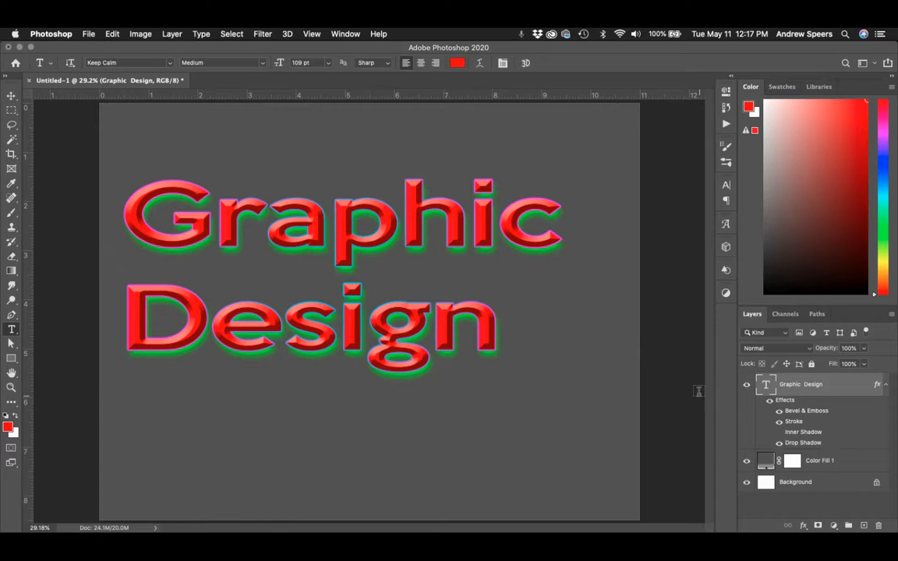
Open the text layer's Blending Options to view the general and advanced blending settings, and close the dialog.
{"action": "left_click", "coordinate": [803, 526]}
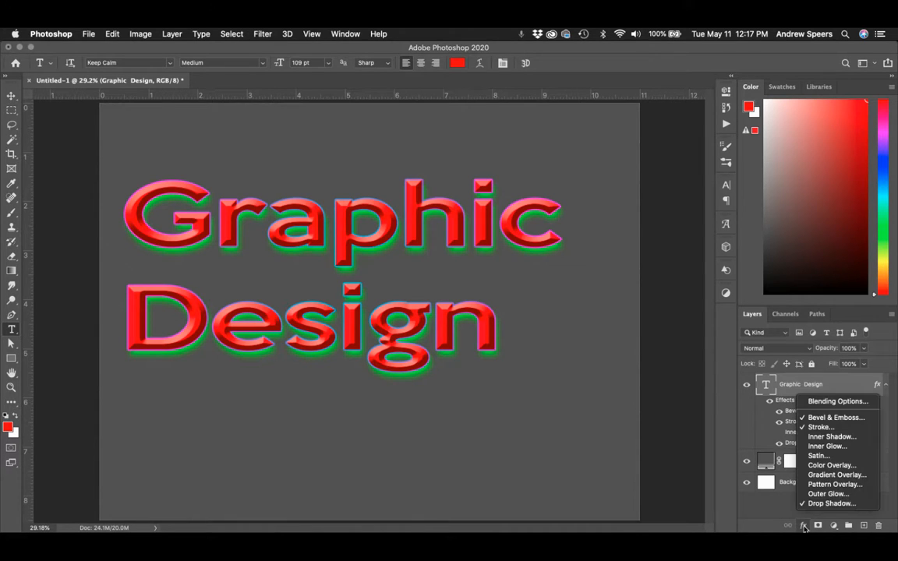
{"action": "left_click", "coordinate": [834, 401]}
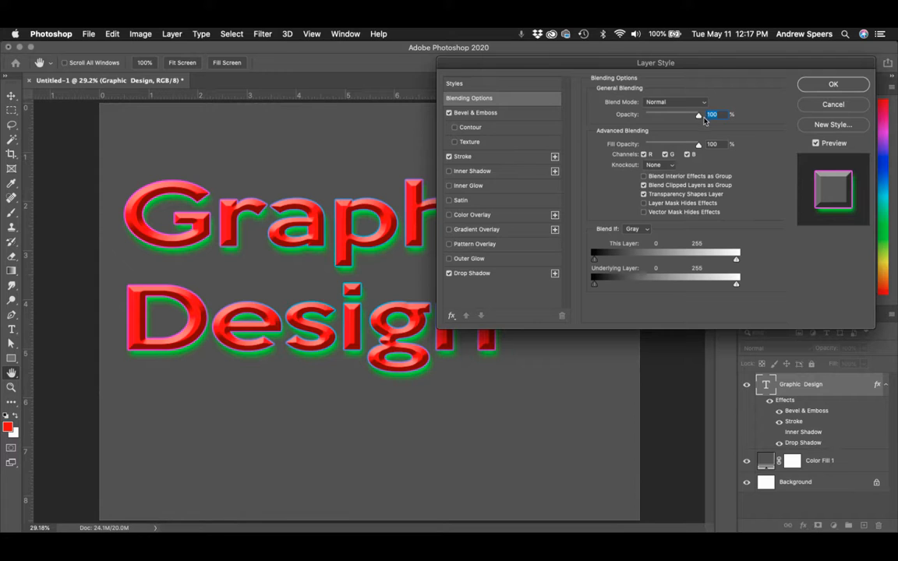
{"action": "key", "text": "Return"}
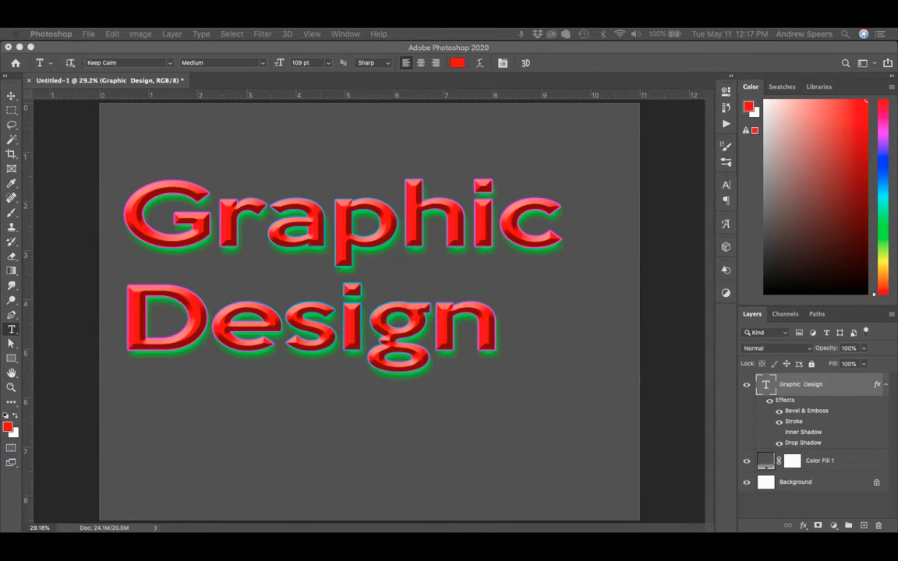